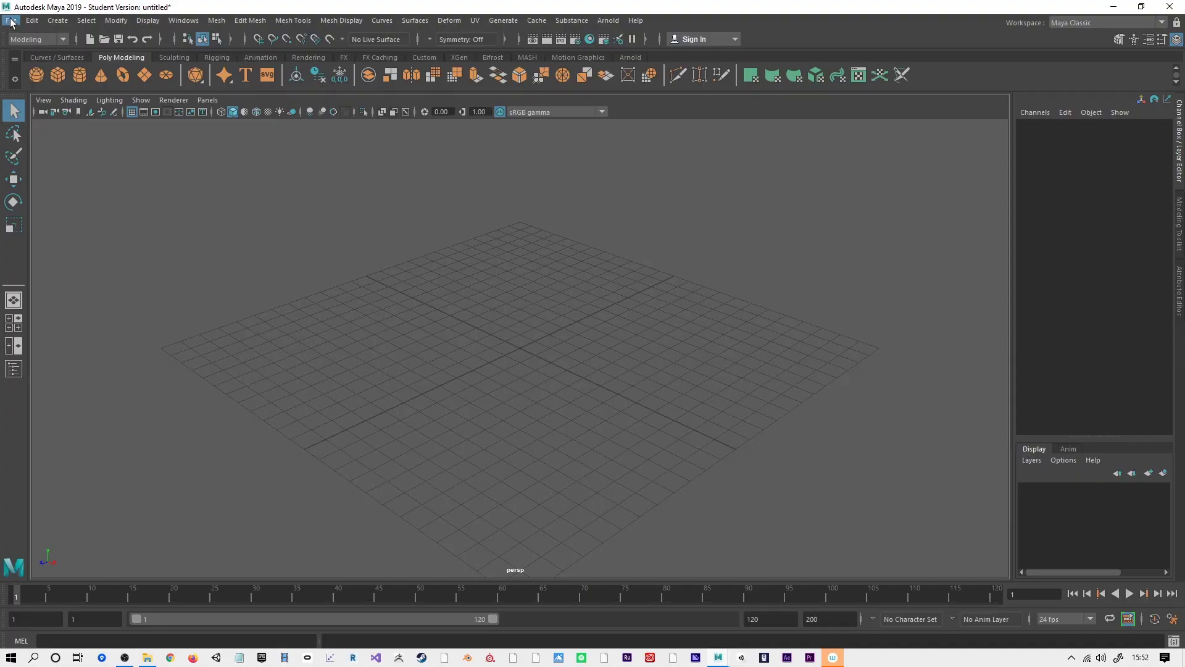
# Step: Browse Set Project to Creative Cloud Files\0-2020-3D Animation-Teaching resources\week-09\Maya
pyautogui.click(11, 20)
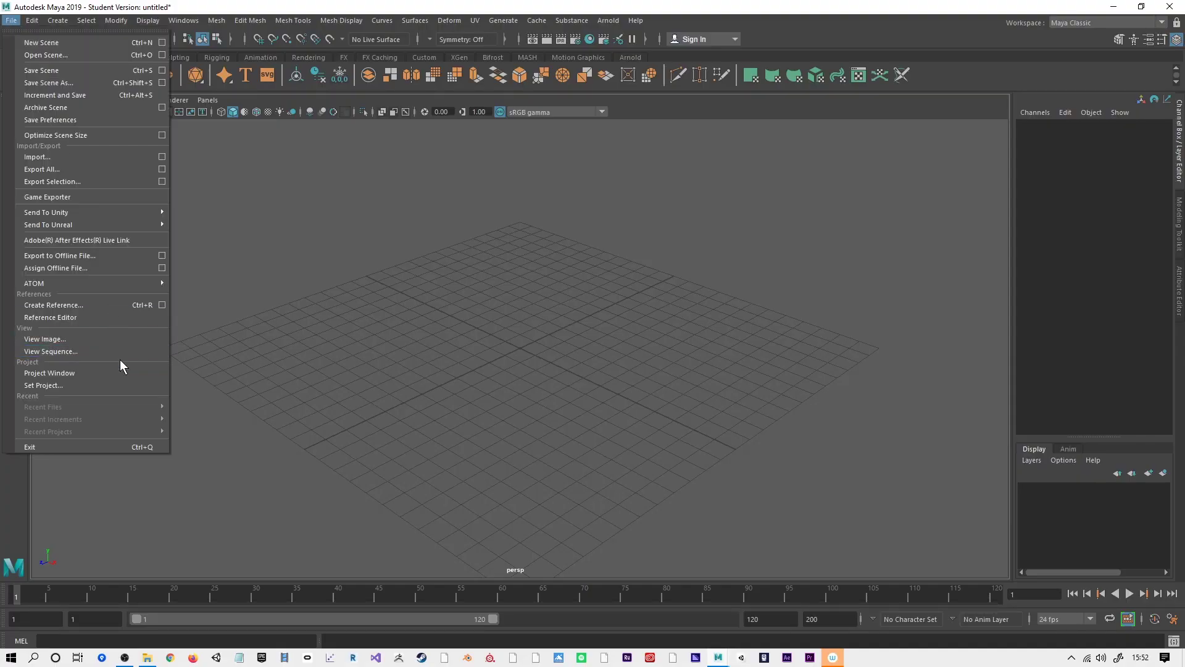
pyautogui.click(121, 383)
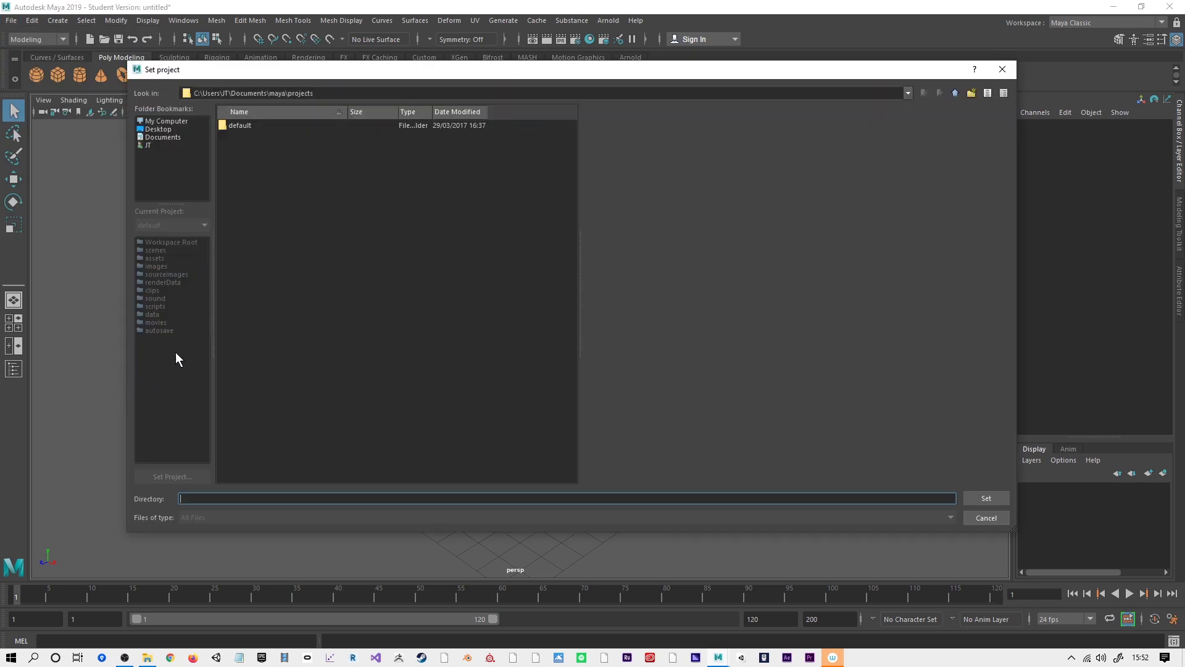
pyautogui.click(160, 143)
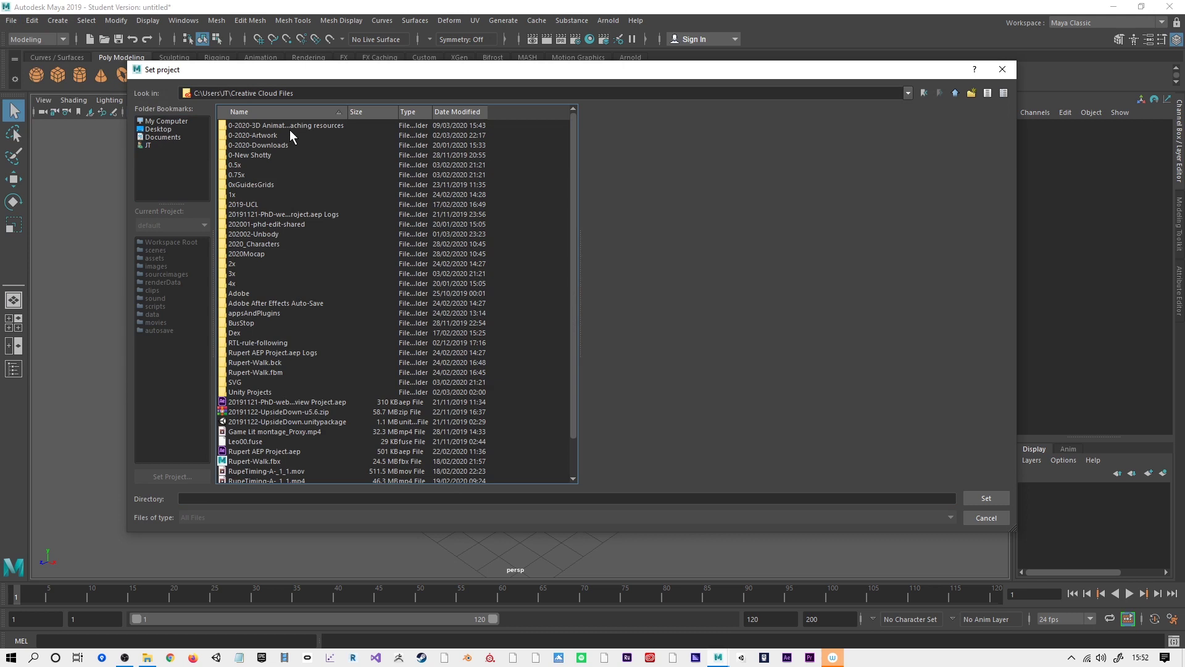
pyautogui.click(297, 125)
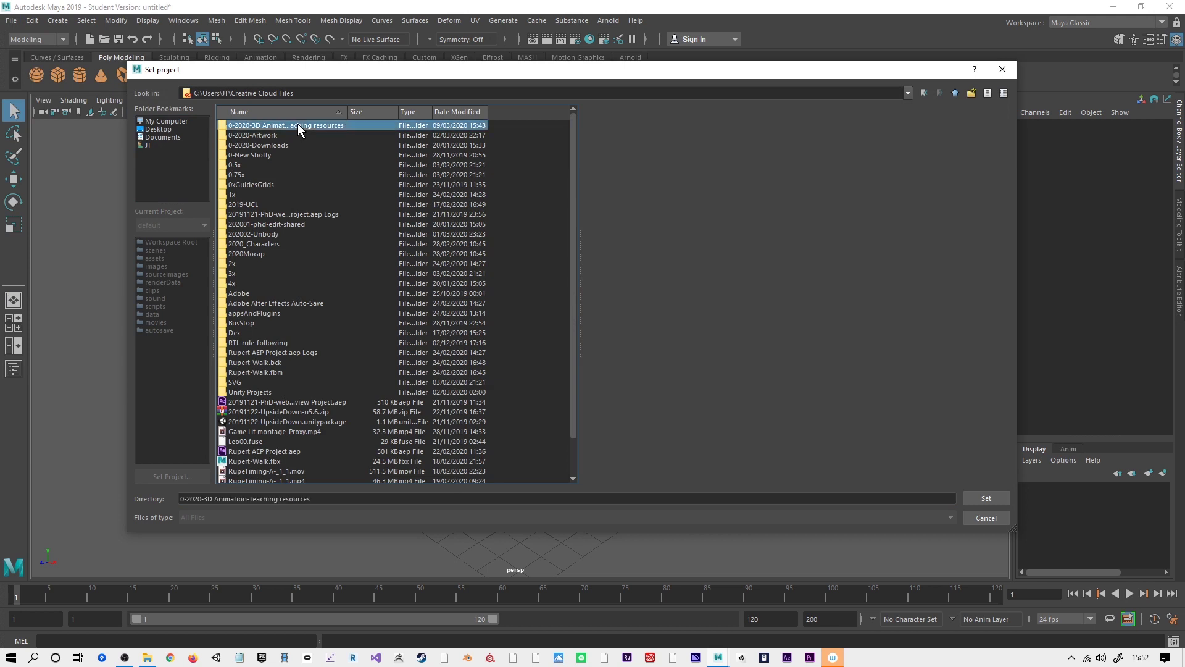
pyautogui.doubleClick(298, 125)
pyautogui.click(261, 293)
pyautogui.doubleClick(260, 293)
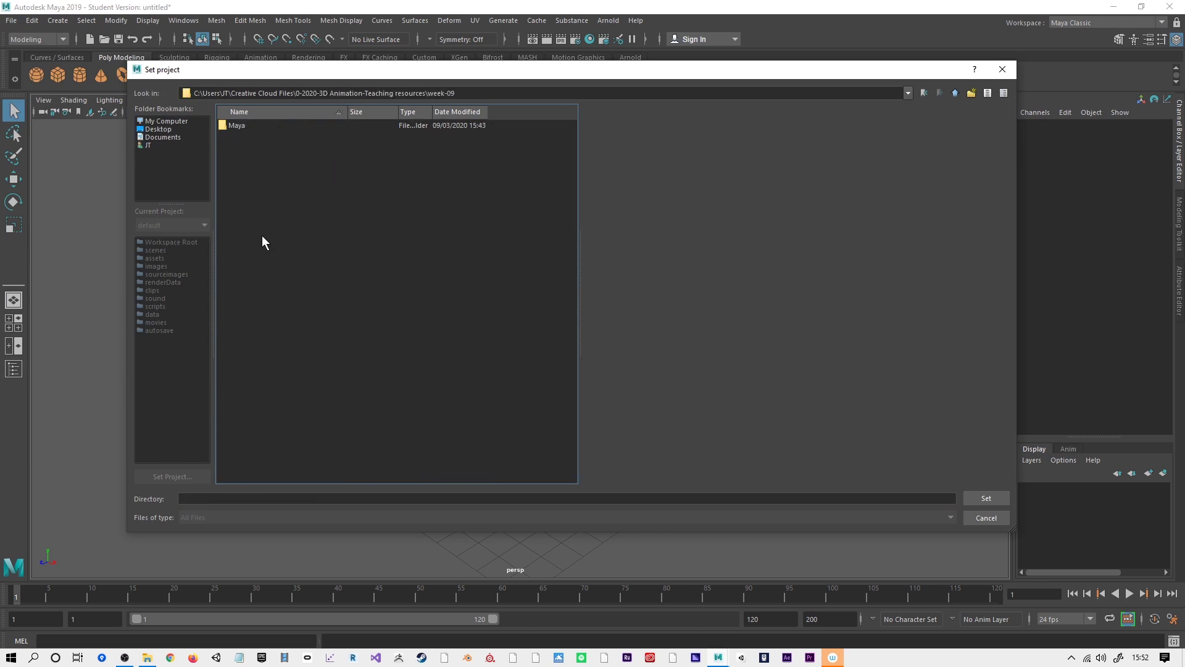
pyautogui.doubleClick(240, 125)
# Step: Confirm week-09\Maya as the current project and switch the menu set to Rigging
pyautogui.click(973, 497)
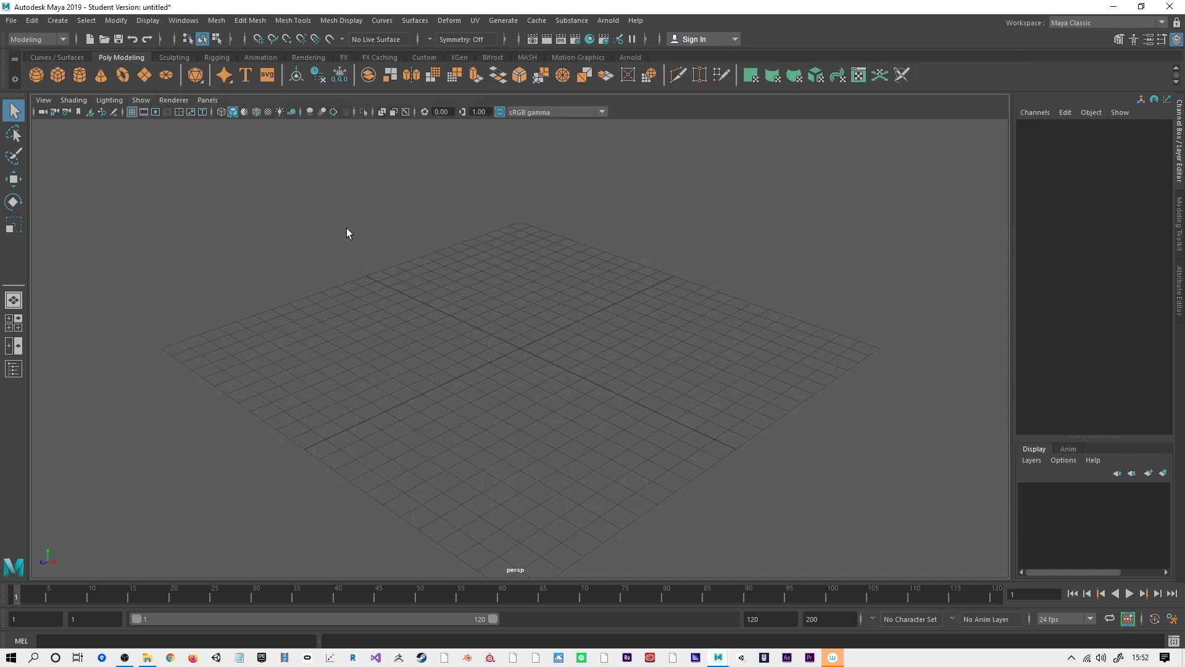
pyautogui.click(35, 42)
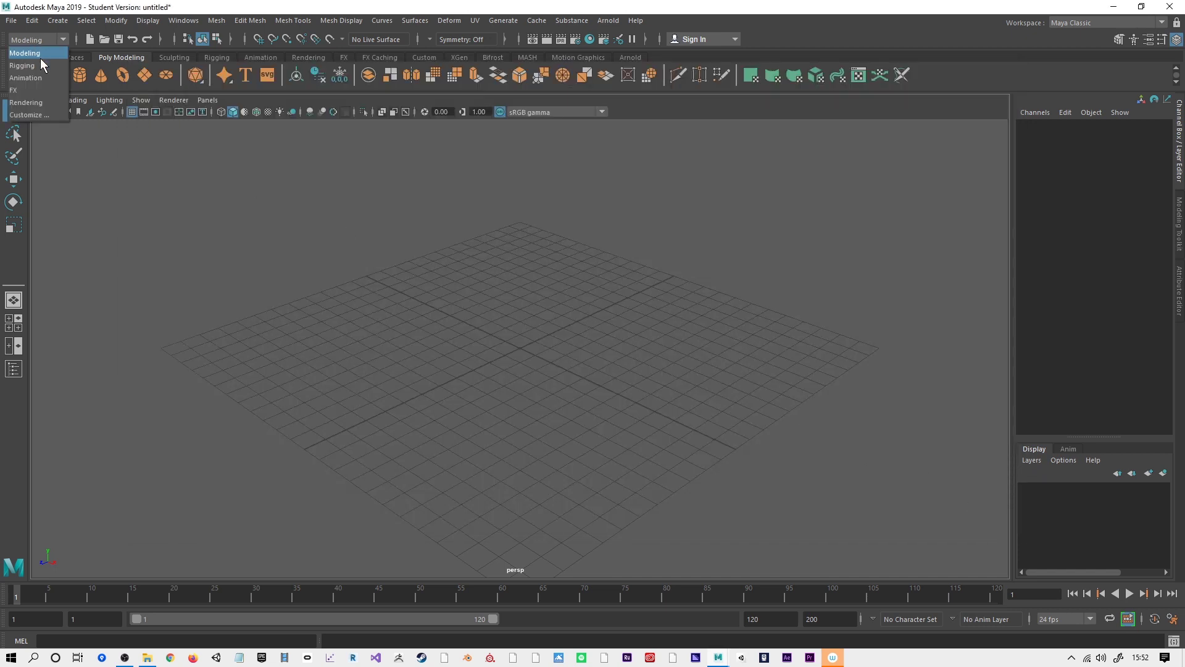
pyautogui.click(40, 64)
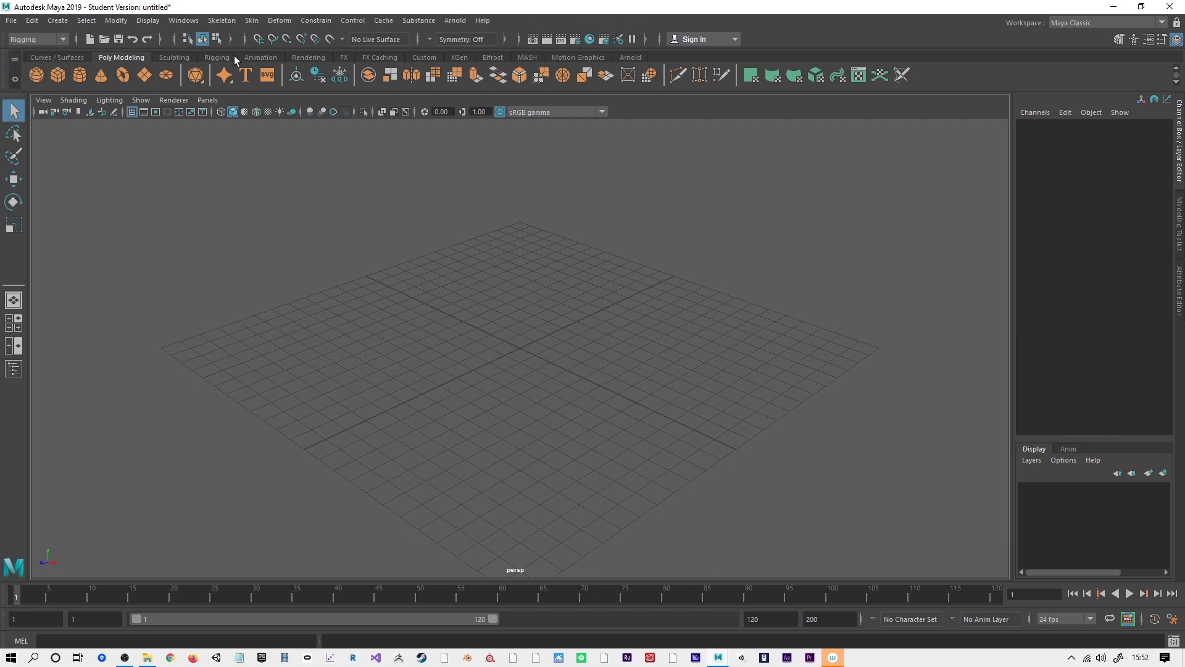
# Step: Browse the Skeleton, Skin and Deform menus of the Rigging set
pyautogui.click(214, 20)
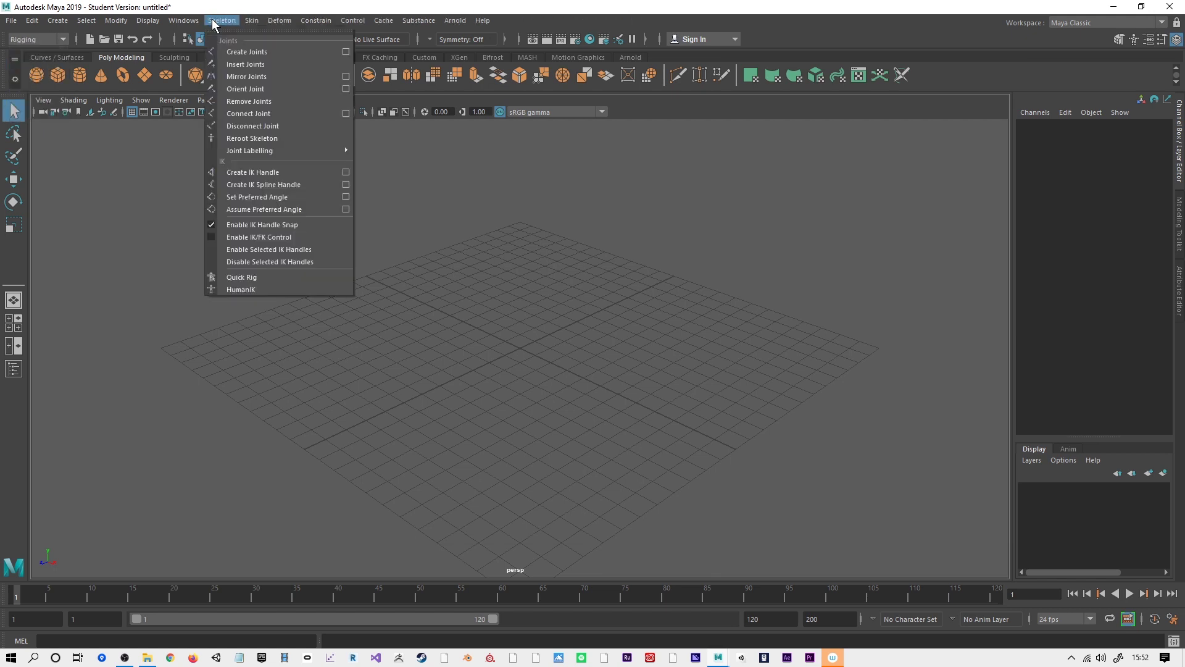
pyautogui.moveTo(246, 22)
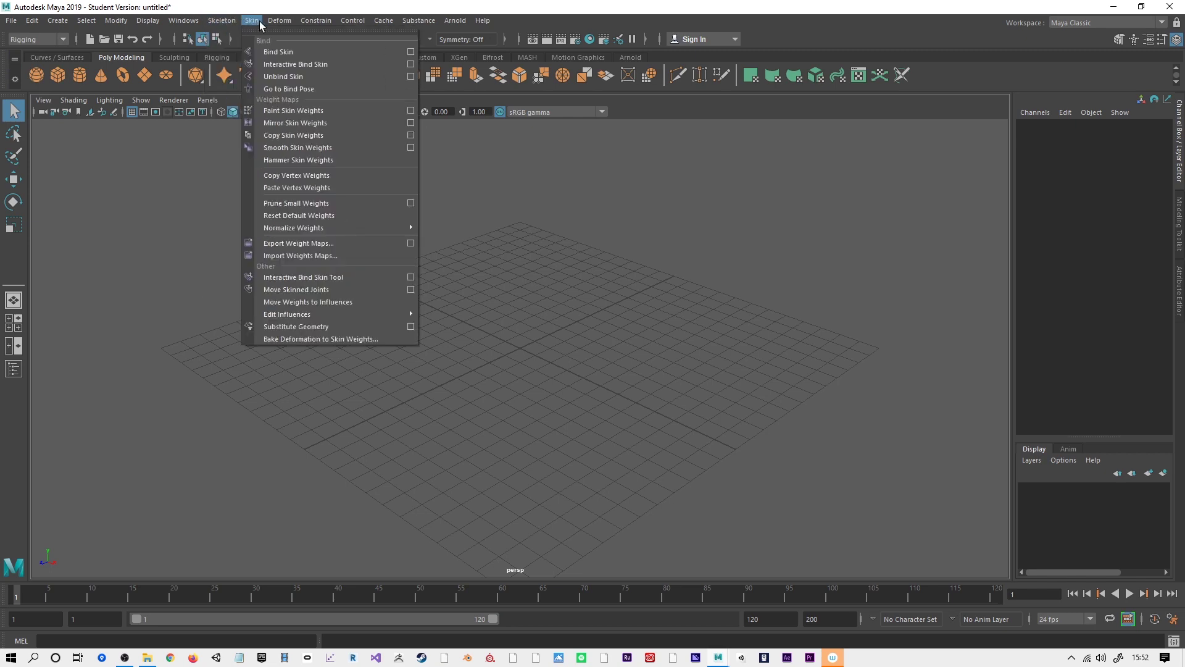
pyautogui.moveTo(307, 24)
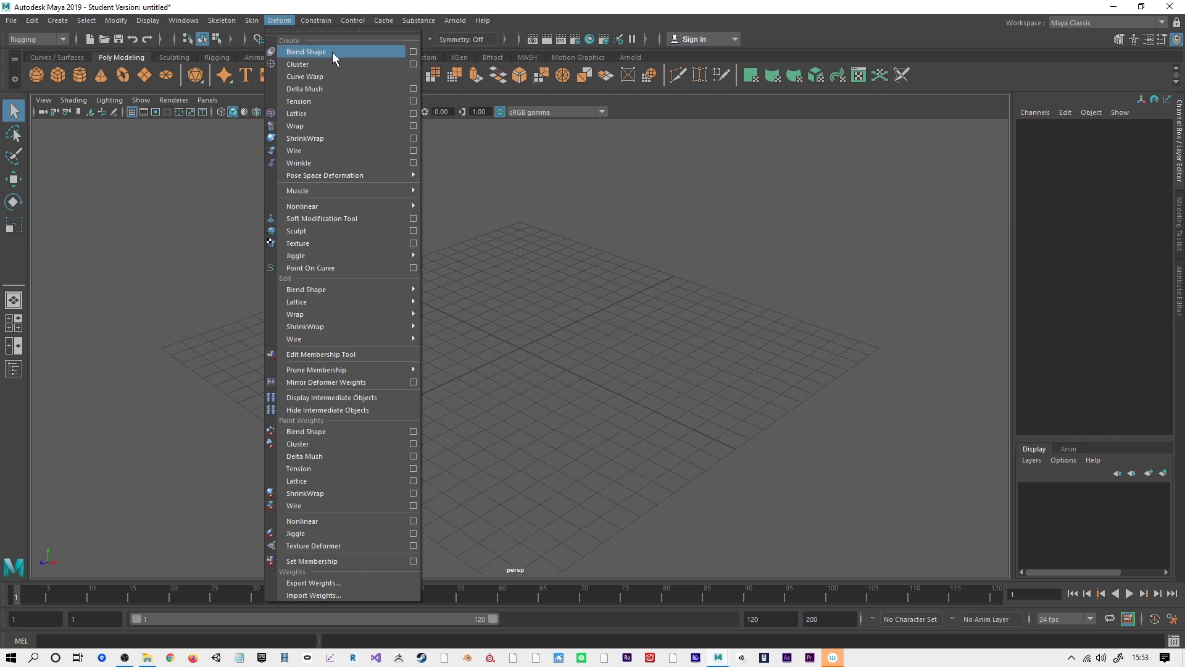
# Step: Drag HumanBody.ma from the Content Browser's Bipeds sculpting base meshes into the viewport
pyautogui.click(146, 179)
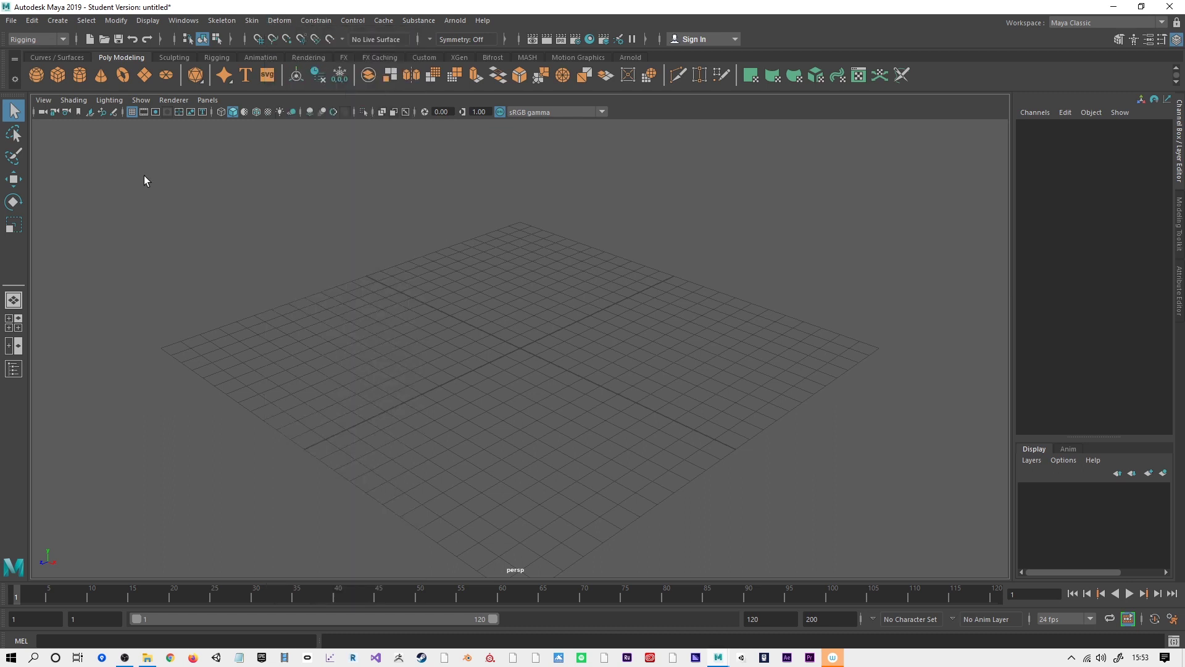
pyautogui.click(183, 21)
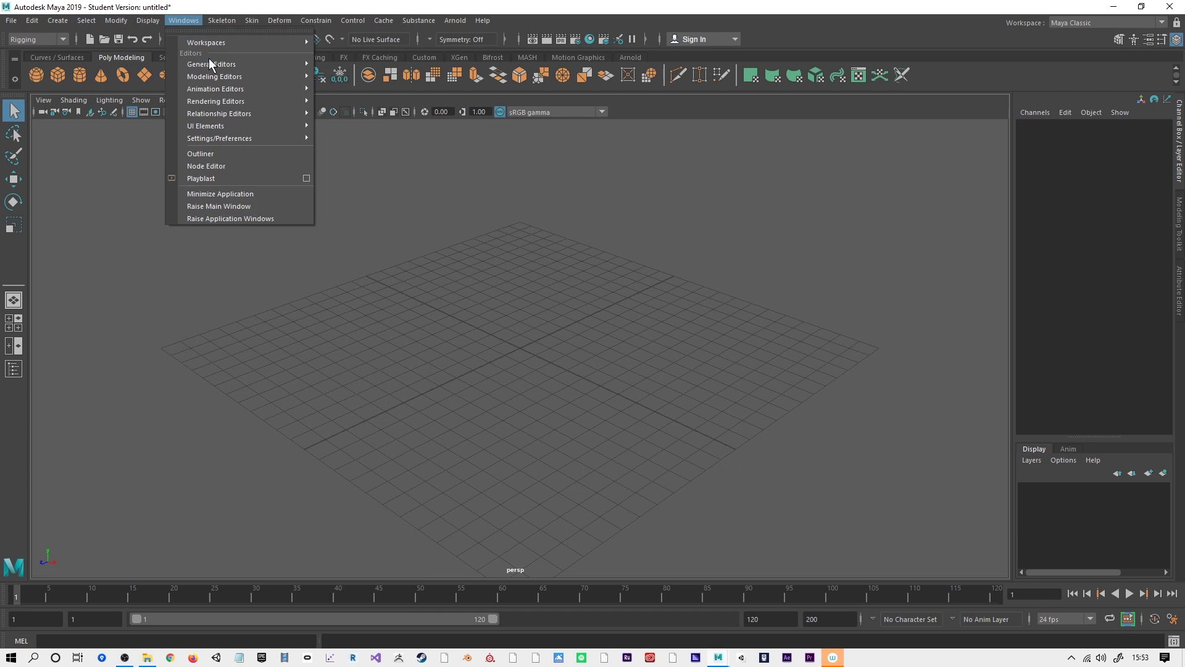
pyautogui.moveTo(213, 65)
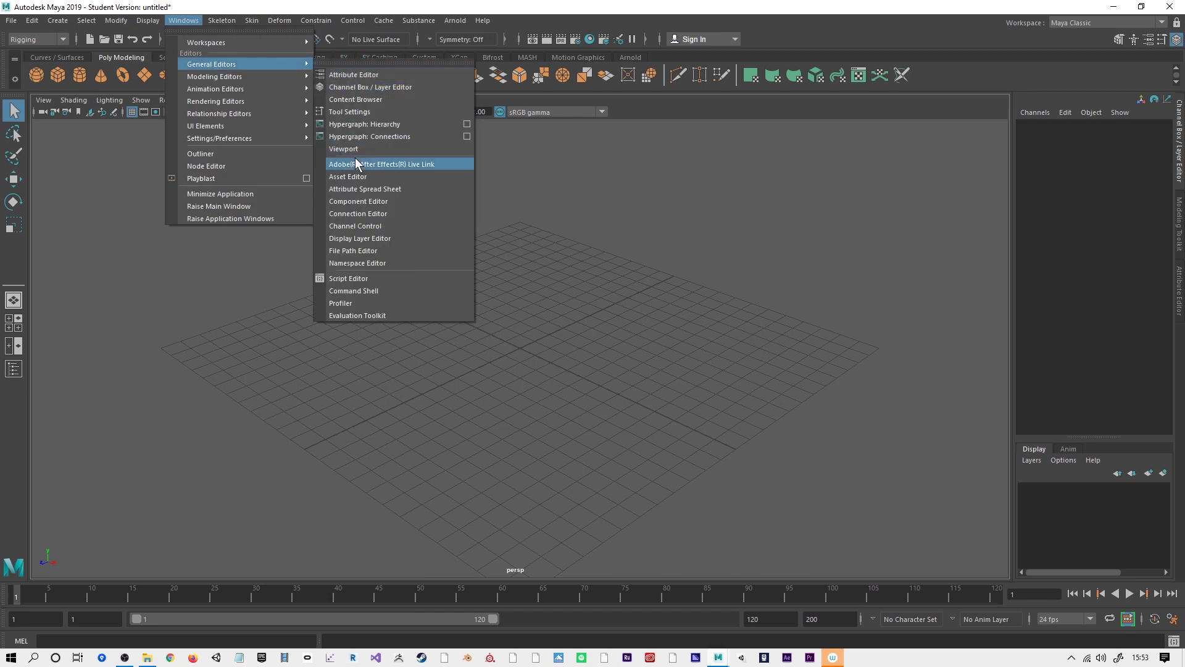
pyautogui.click(364, 100)
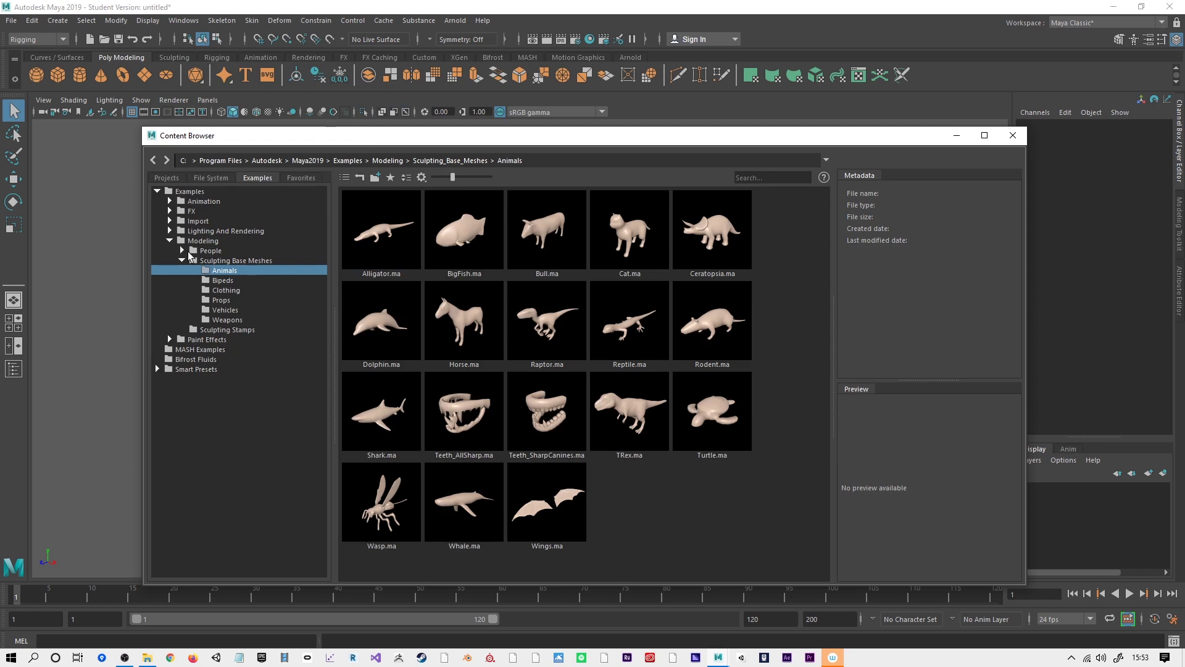
pyautogui.click(227, 281)
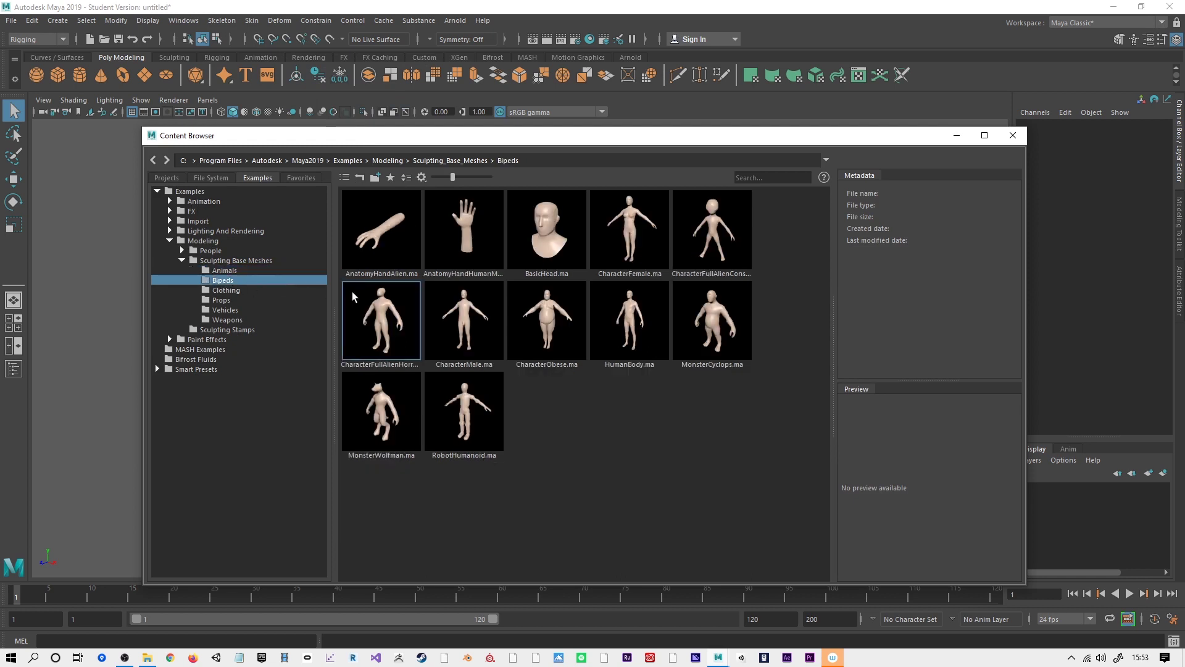
pyautogui.click(624, 334)
pyautogui.moveTo(624, 334); pyautogui.dragTo(113, 361)
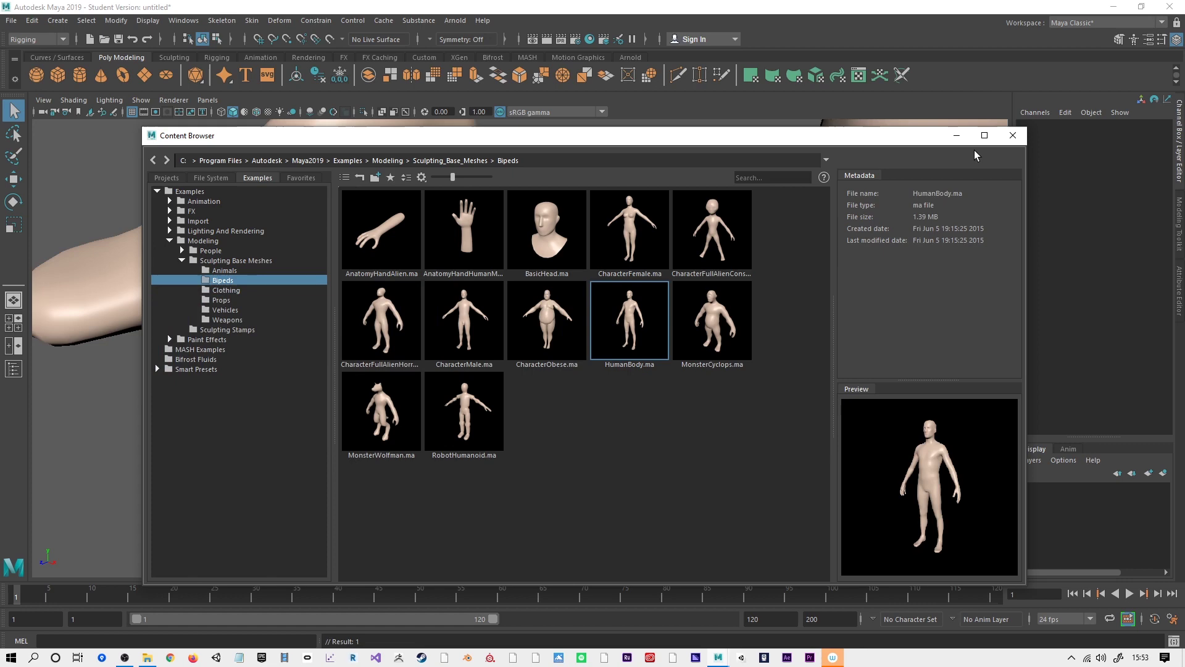
# Step: Close the Content Browser, frame the humanBody mesh and orbit to inspect it
pyautogui.click(954, 136)
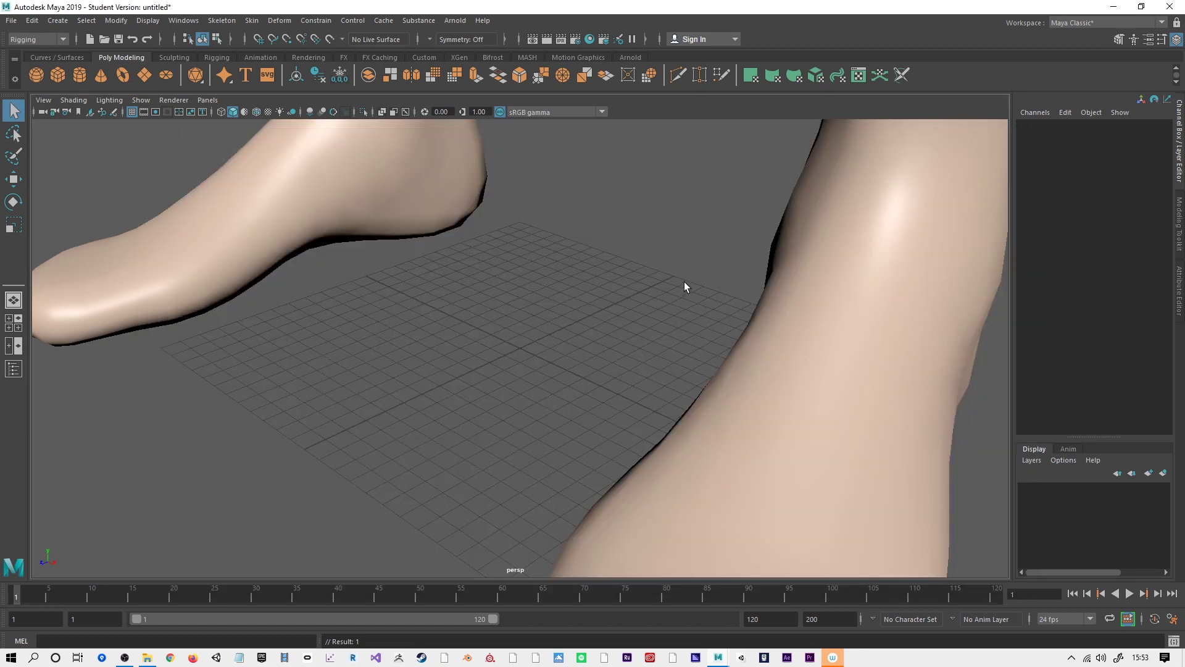
pyautogui.press('f')
pyautogui.click(520, 306)
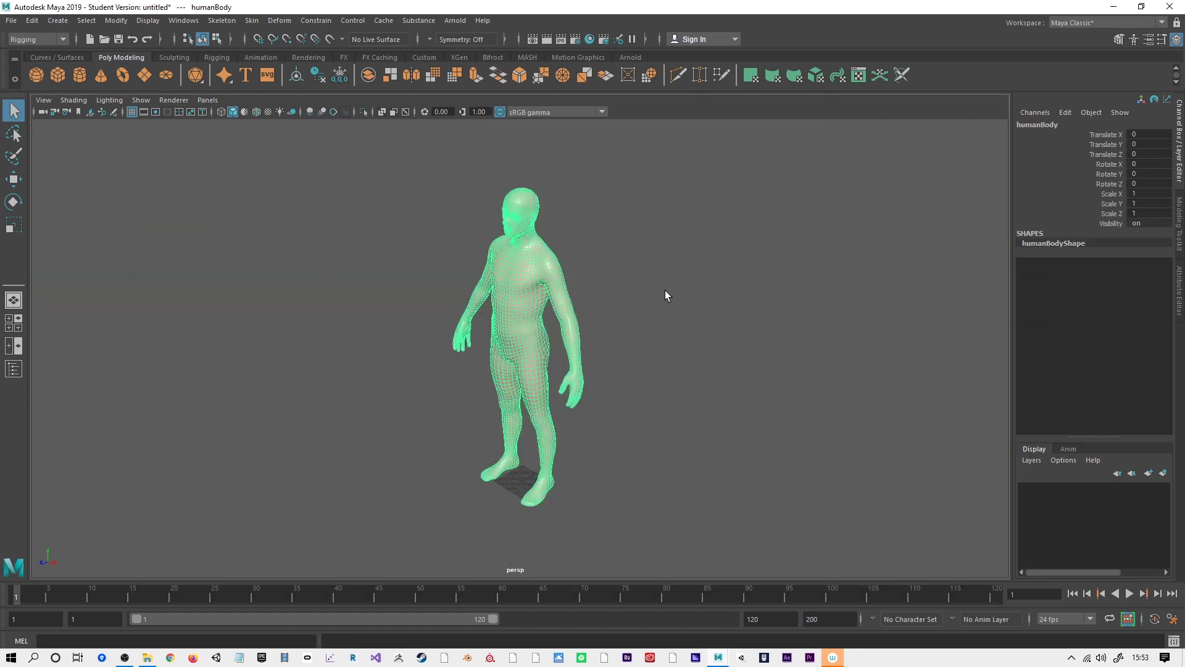
pyautogui.keyDown('alt'); pyautogui.moveTo(619, 315); pyautogui.dragTo(693, 290); pyautogui.keyUp('alt')
pyautogui.click(704, 291)
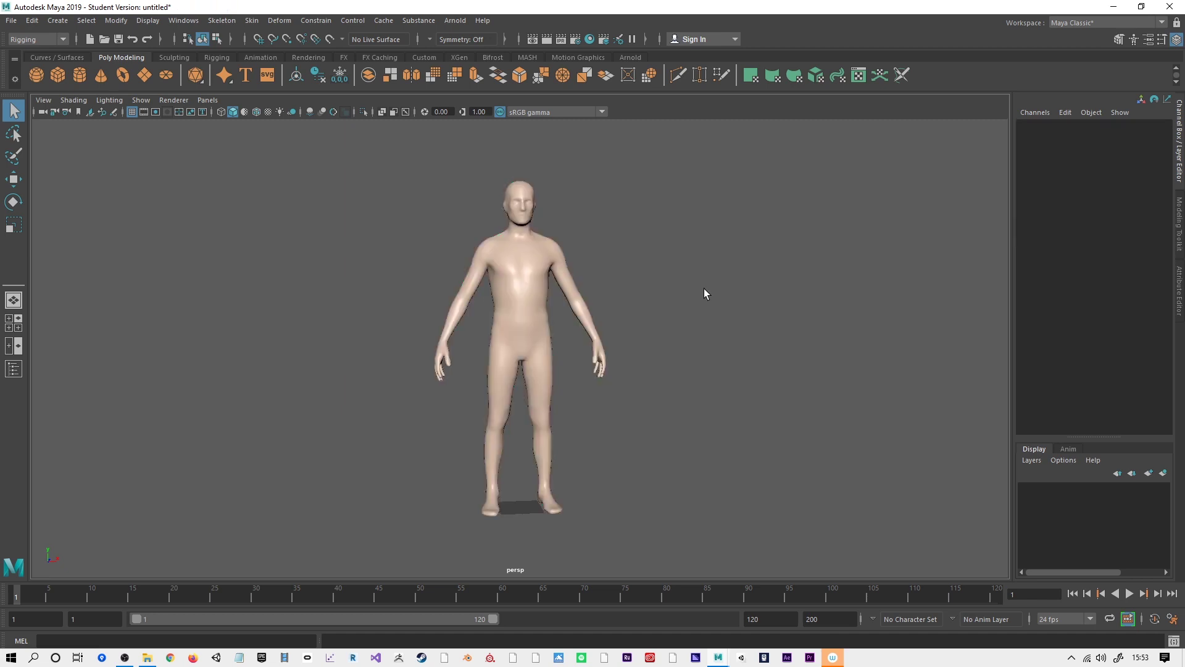
pyautogui.click(532, 291)
pyautogui.moveTo(646, 282)
pyautogui.keyDown('alt'); pyautogui.mouseDown()
pyautogui.moveTo(719, 275)
pyautogui.moveTo(630, 276)
pyautogui.mouseUp(); pyautogui.keyUp('alt')
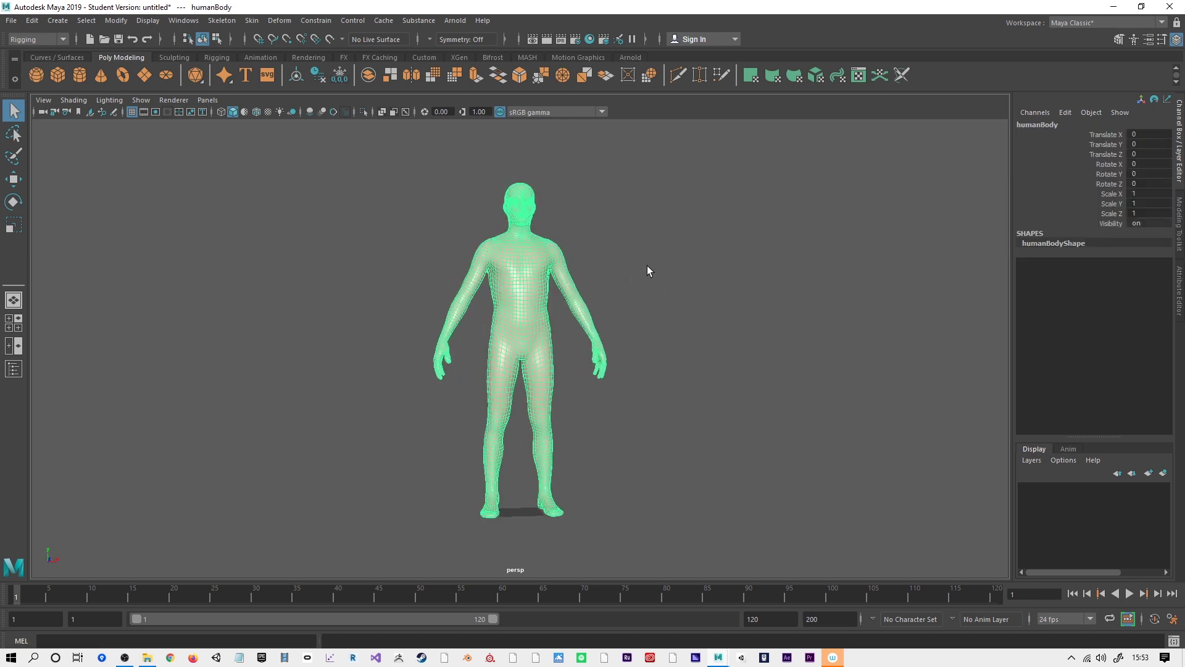
# Step: Save the scene as human-mesh.mb, accepting the Student Version prompt
pyautogui.click(13, 21)
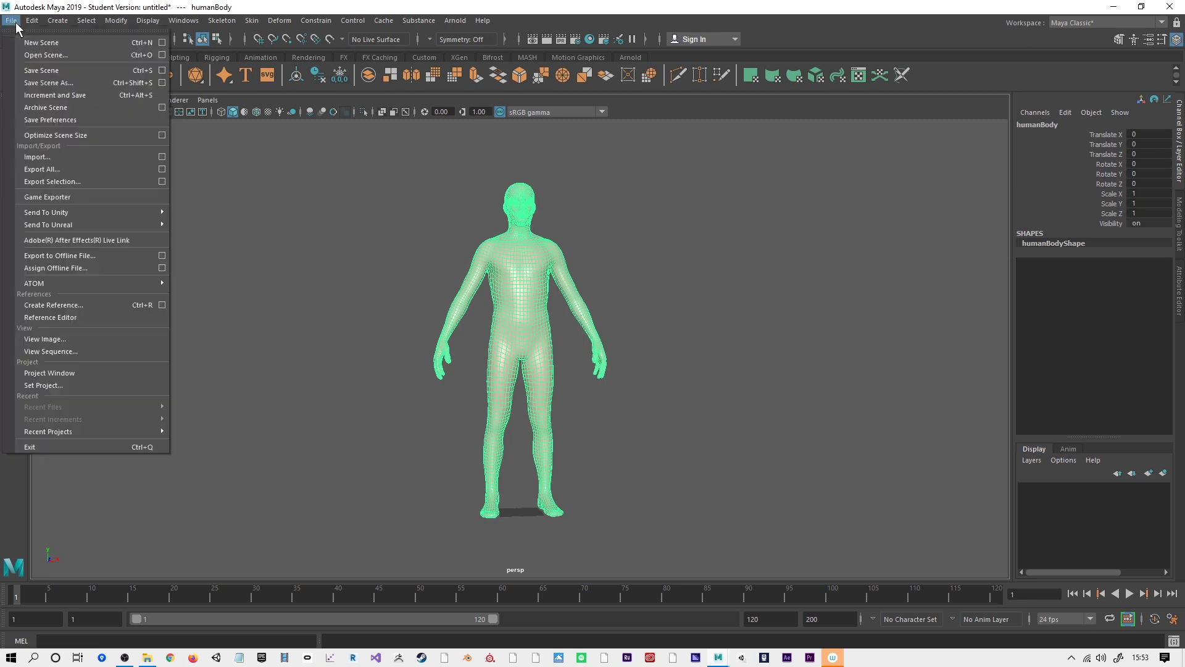
pyautogui.click(31, 82)
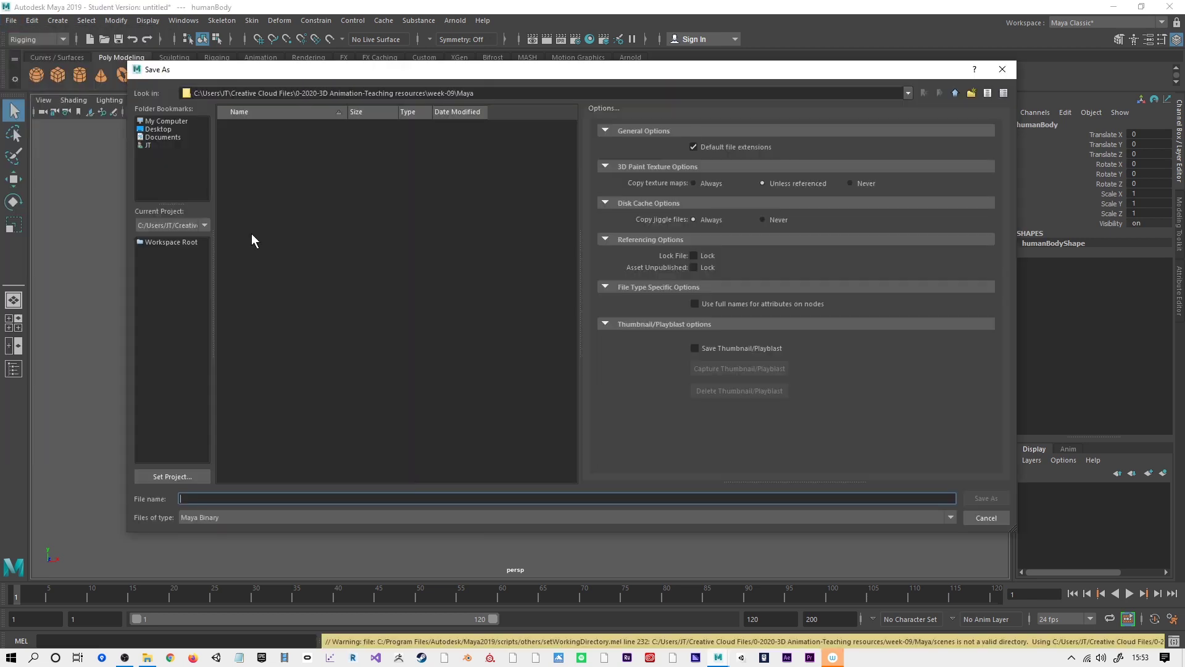
pyautogui.write('human-')
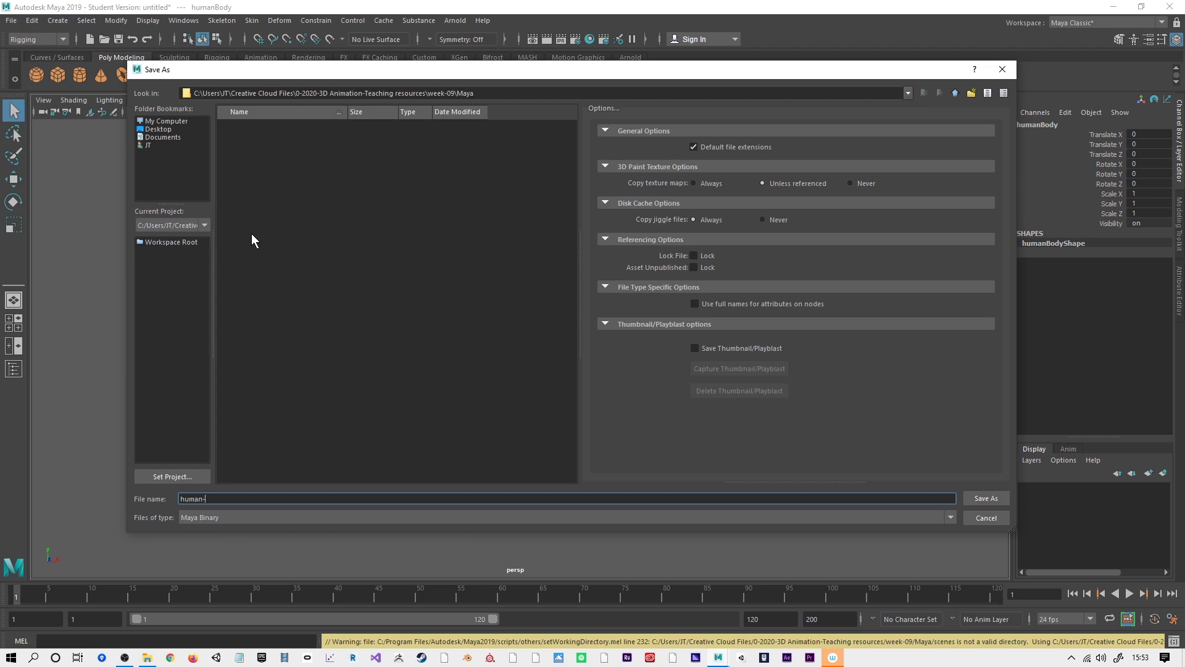
pyautogui.write('mesh')
pyautogui.press('Return')
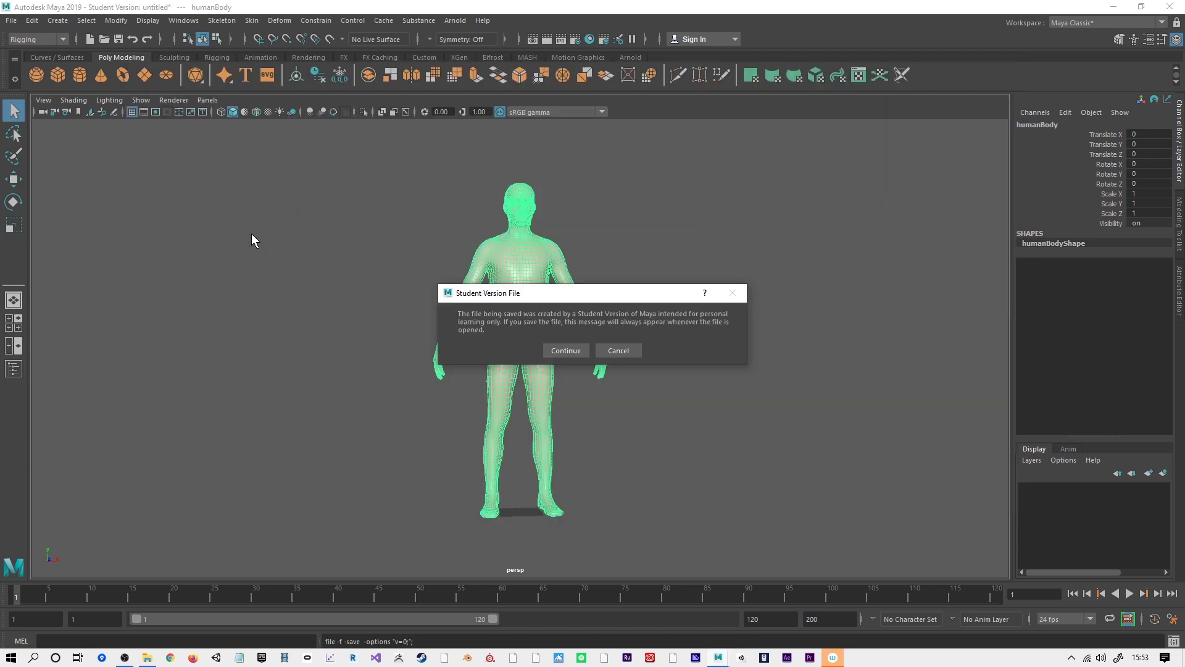
pyautogui.click(565, 350)
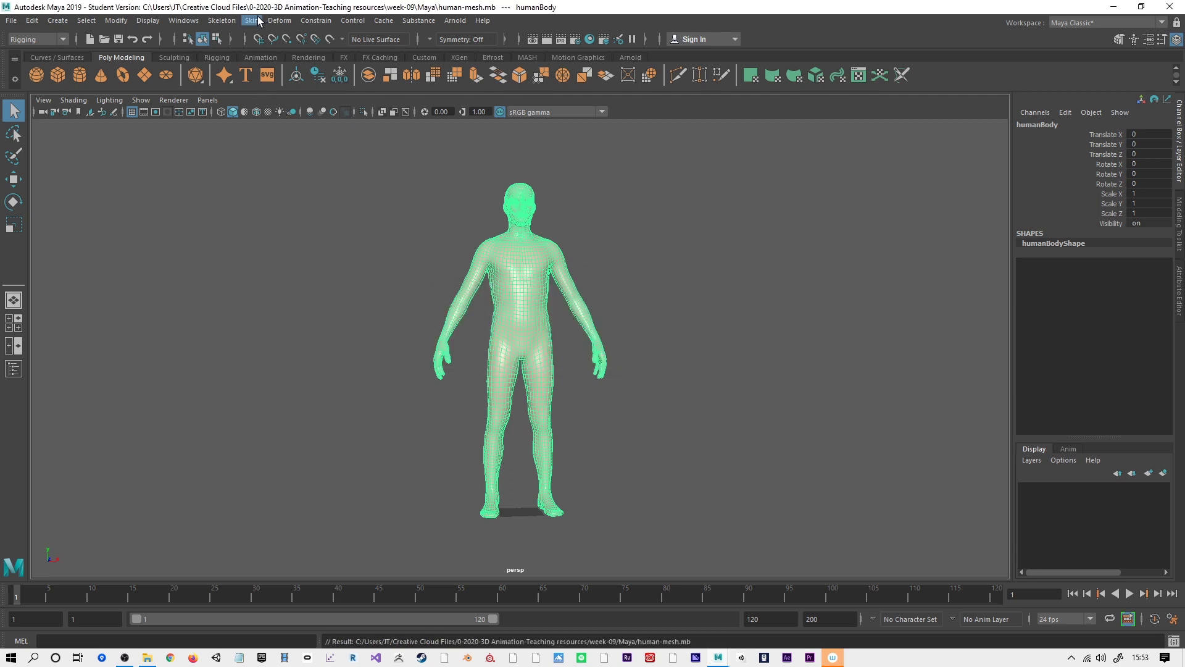
# Step: Open Skeleton > Quick Rig and run One-Click Auto-Rig on the human body mesh
pyautogui.click(221, 20)
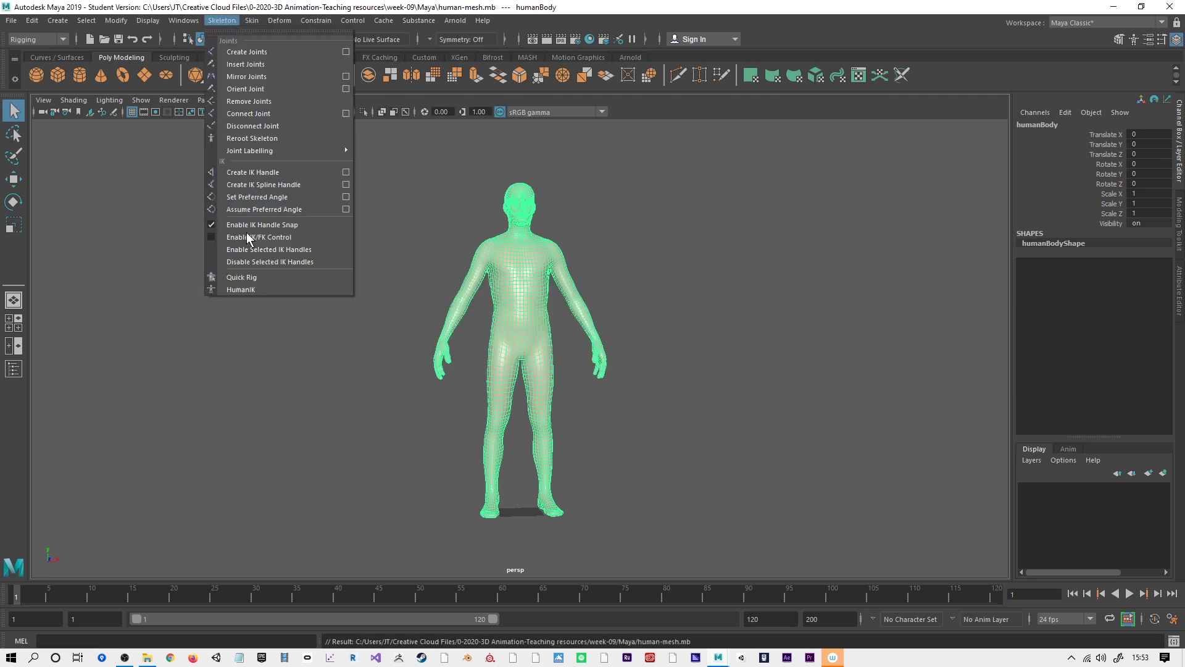
pyautogui.click(256, 278)
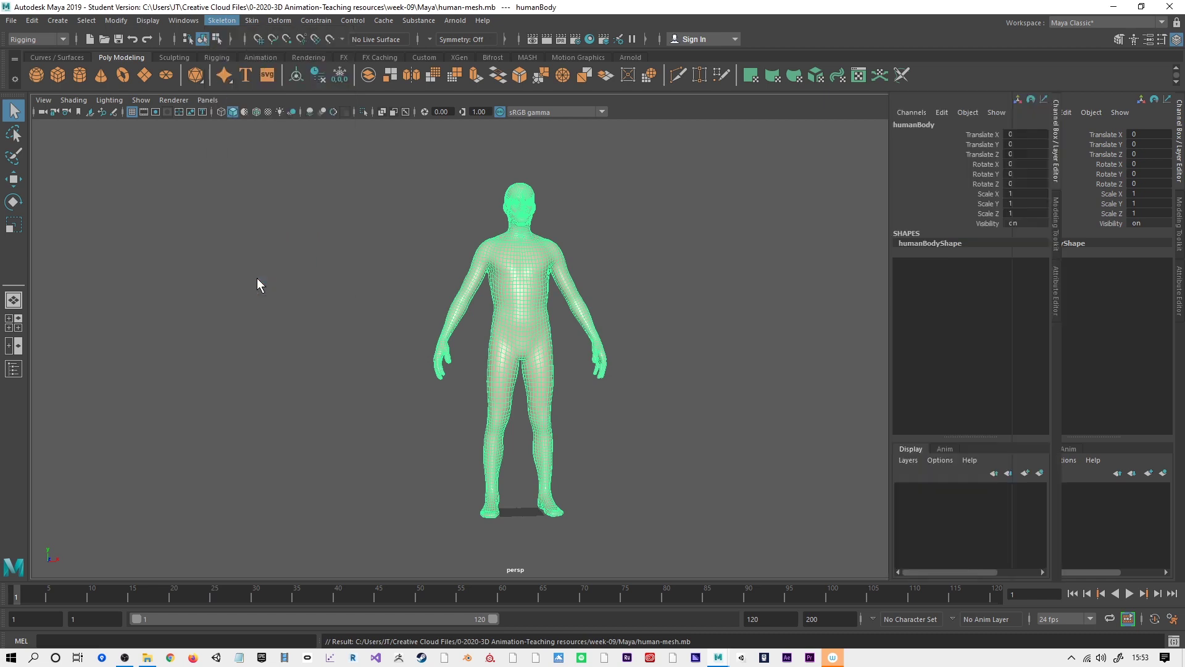
pyautogui.moveTo(505, 238); pyautogui.dragTo(763, 187)
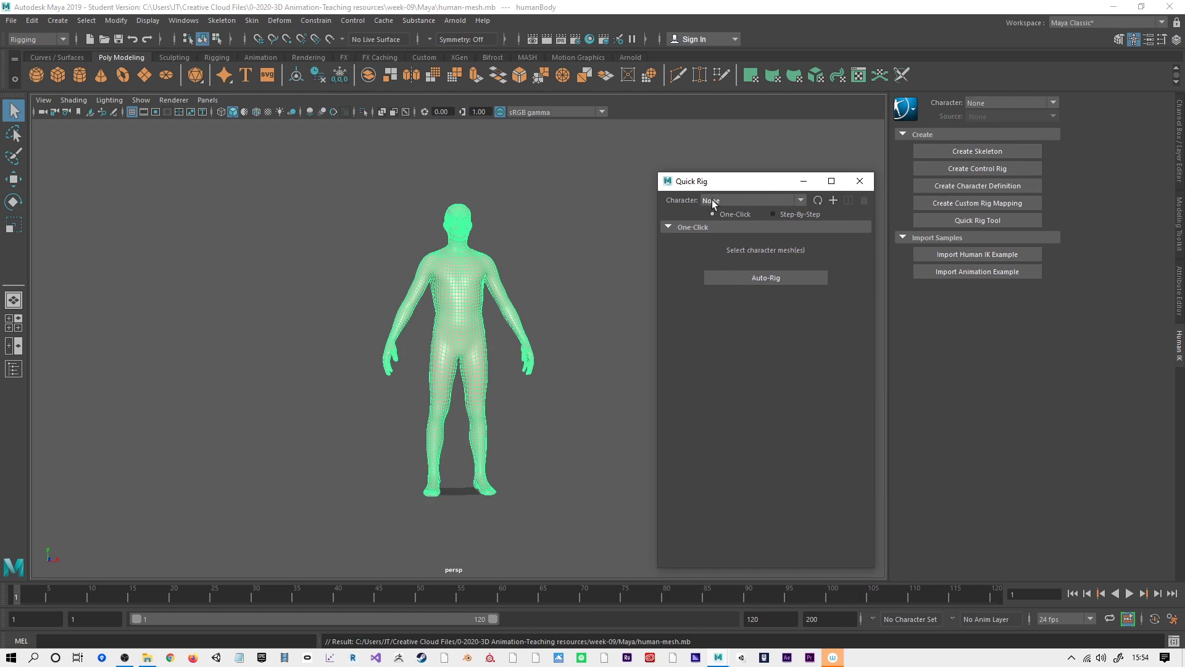
pyautogui.click(775, 280)
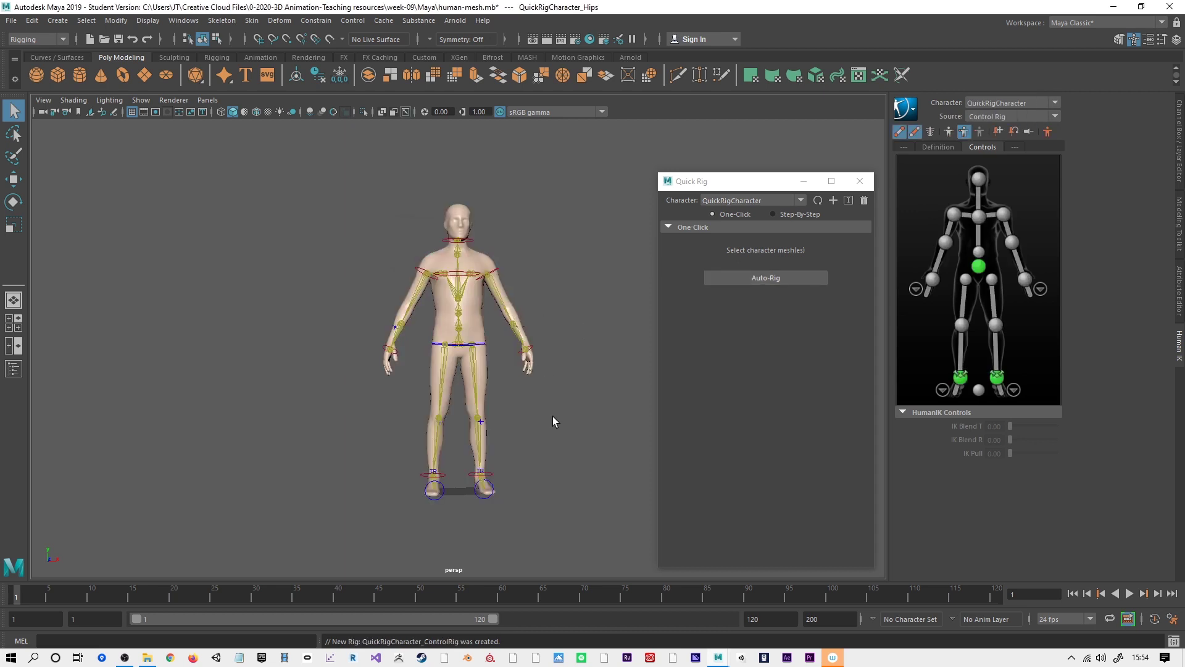
pyautogui.keyDown('alt'); pyautogui.moveTo(530, 442); pyautogui.dragTo(564, 429); pyautogui.keyUp('alt')
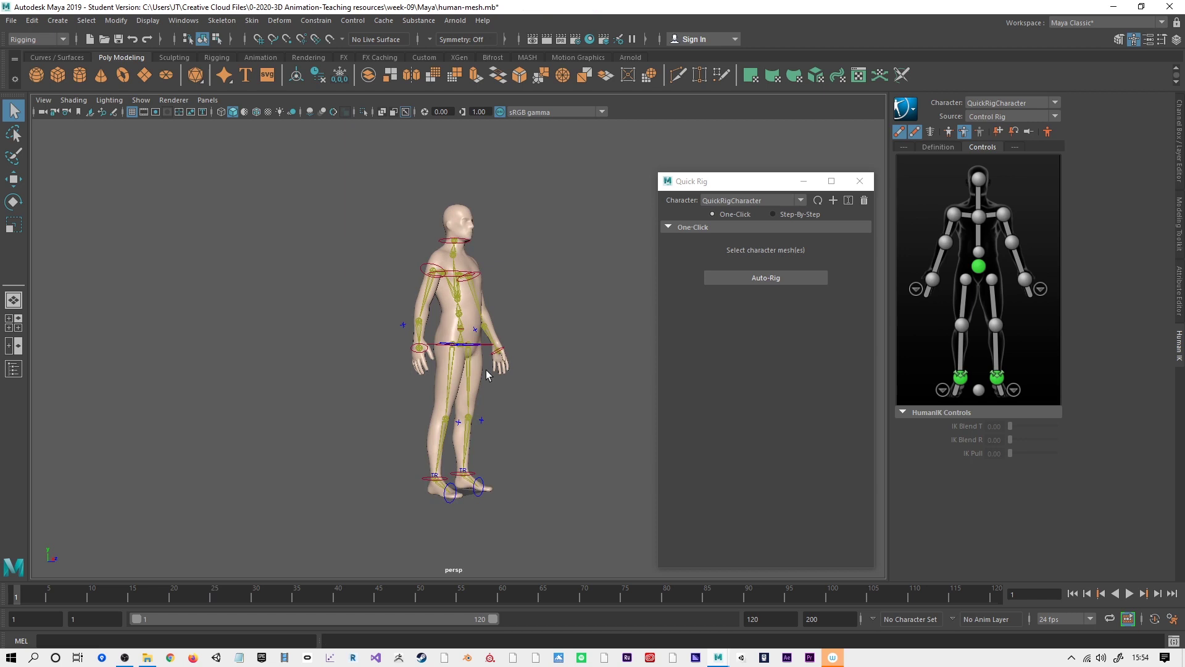
pyautogui.click(469, 348)
pyautogui.keyDown('alt'); pyautogui.moveTo(563, 348); pyautogui.dragTo(595, 384); pyautogui.keyUp('alt')
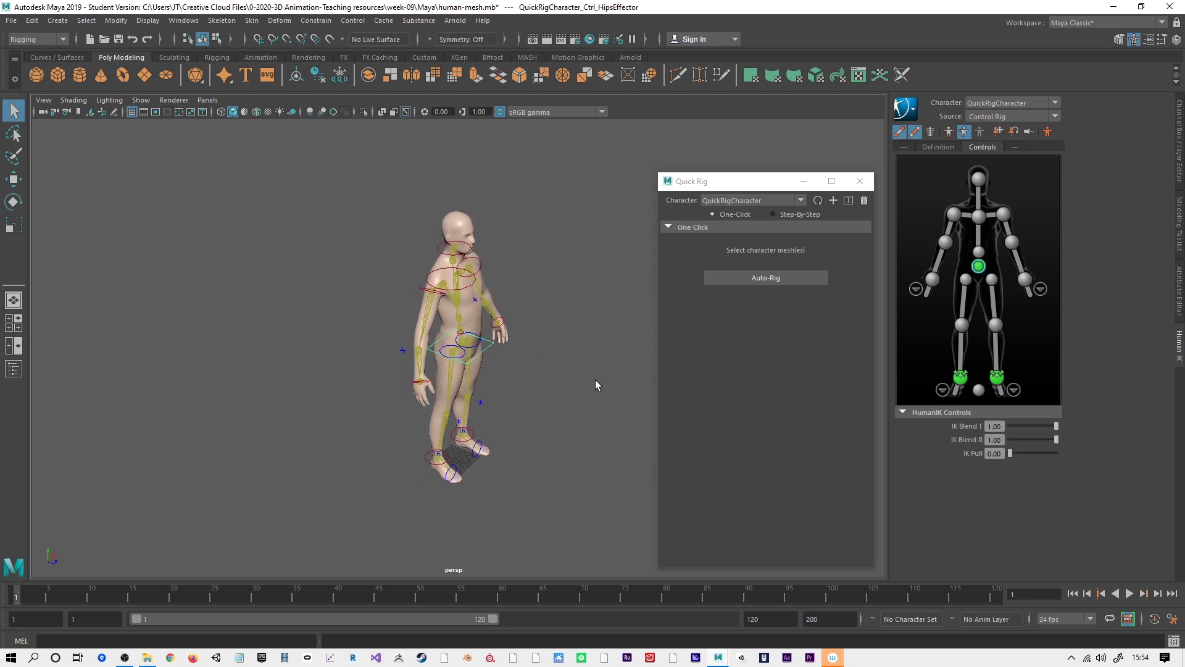
pyautogui.press('w')
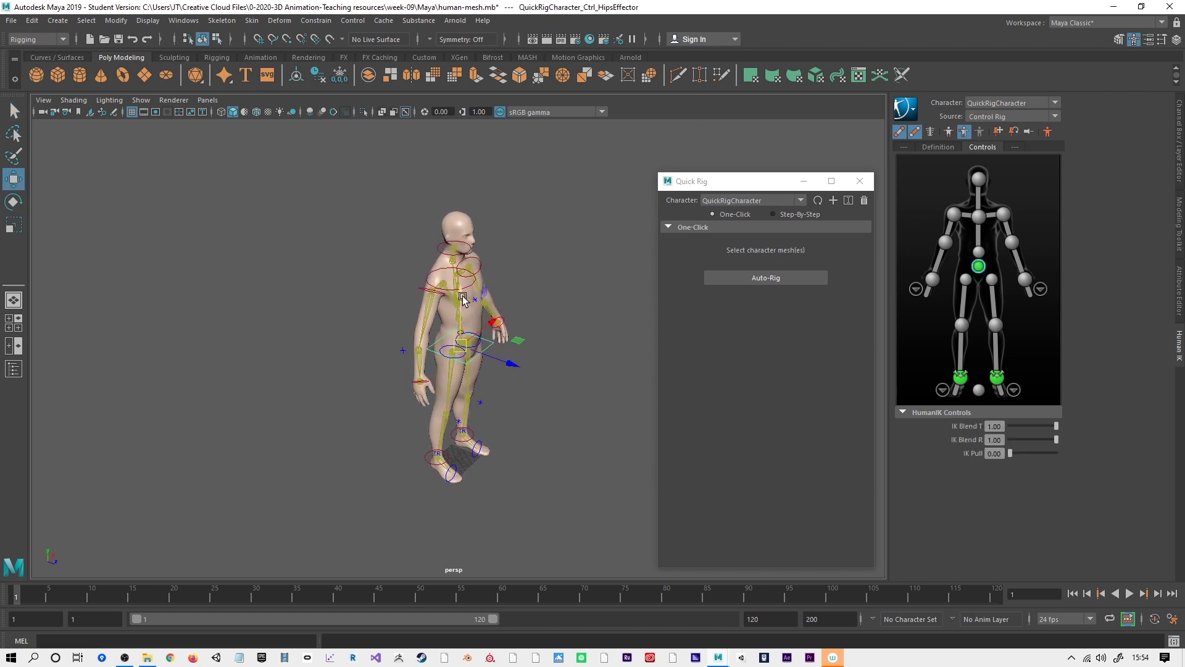
pyautogui.moveTo(464, 300); pyautogui.dragTo(462, 335)
pyautogui.keyDown('alt'); pyautogui.moveTo(583, 352); pyautogui.dragTo(362, 334); pyautogui.keyUp('alt')
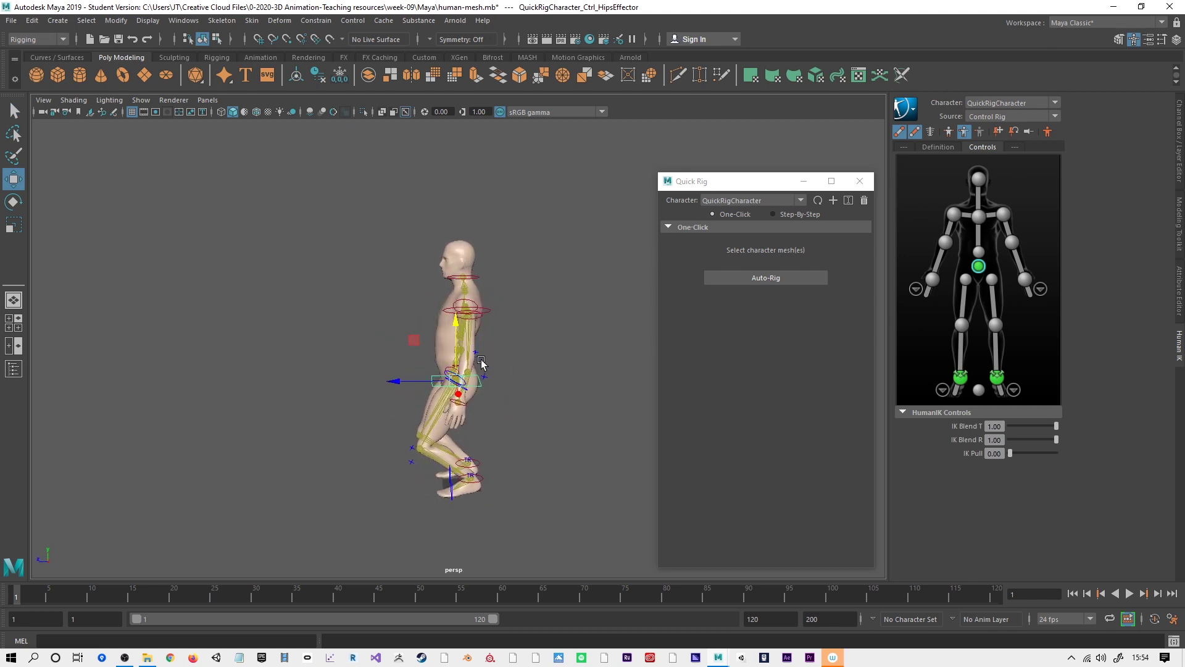
pyautogui.keyDown('alt'); pyautogui.moveTo(559, 352); pyautogui.dragTo(642, 344); pyautogui.keyUp('alt')
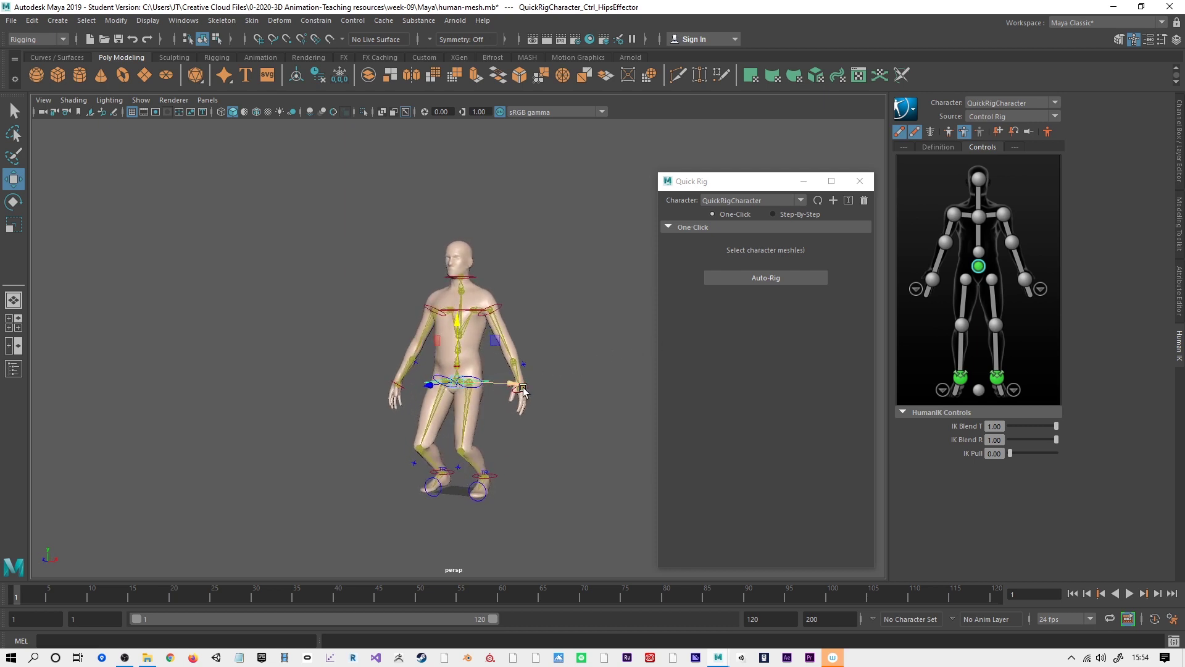
pyautogui.click(524, 388)
pyautogui.moveTo(543, 339); pyautogui.dragTo(605, 326)
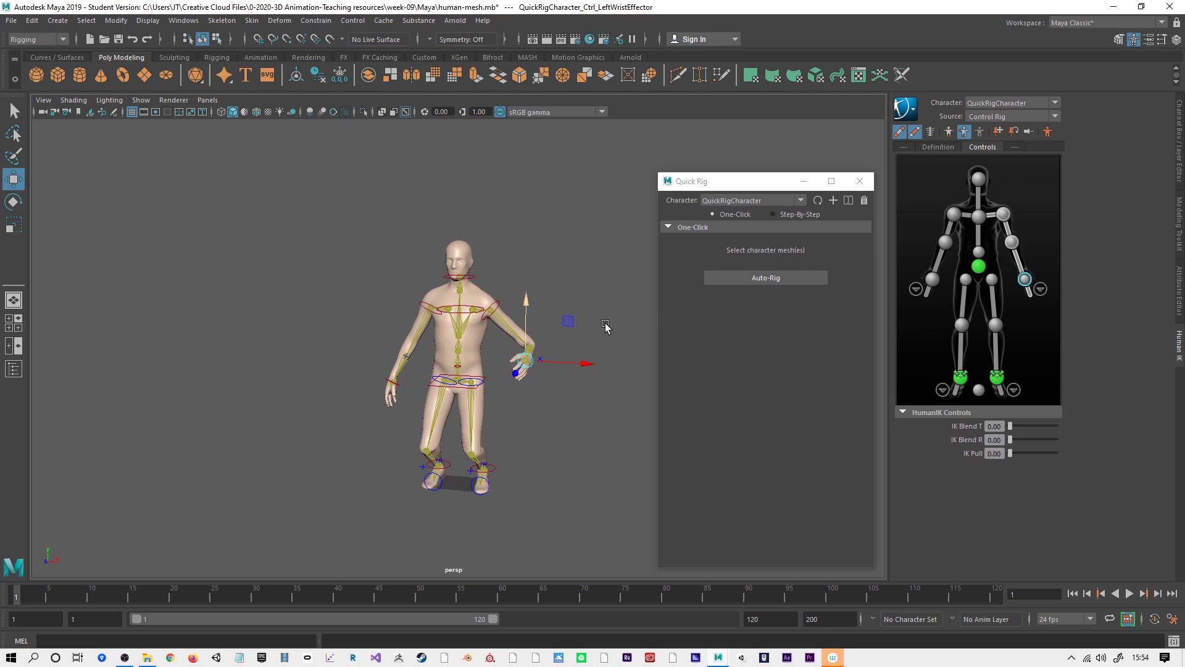
pyautogui.click(461, 270)
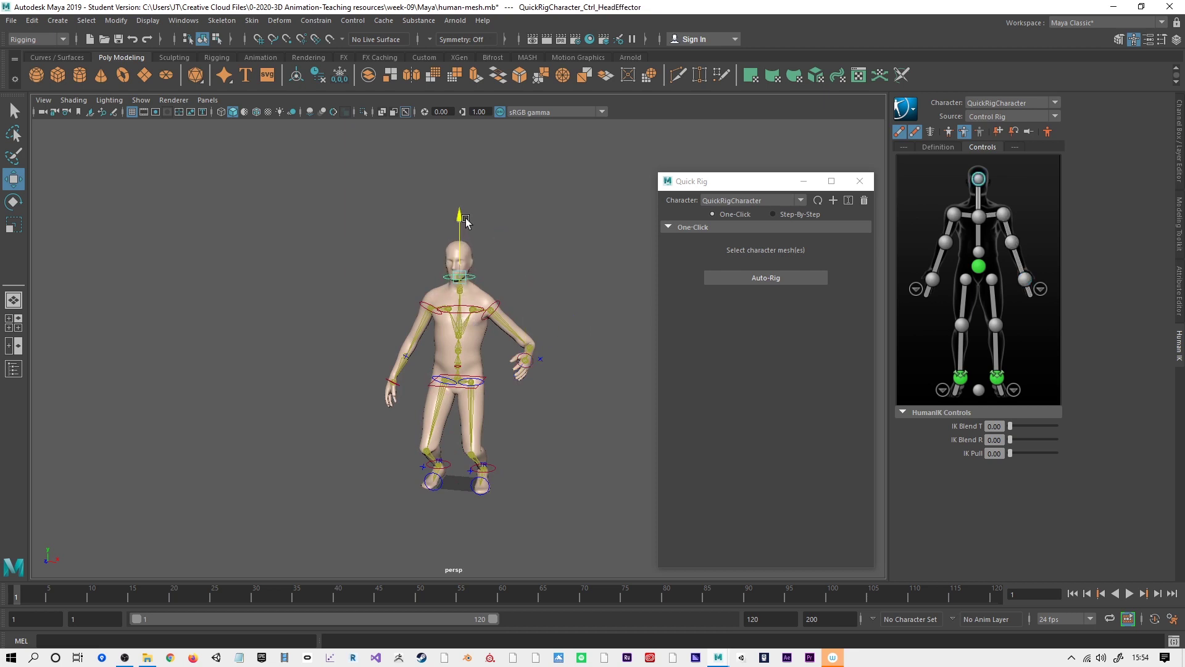
pyautogui.moveTo(470, 213); pyautogui.dragTo(497, 244)
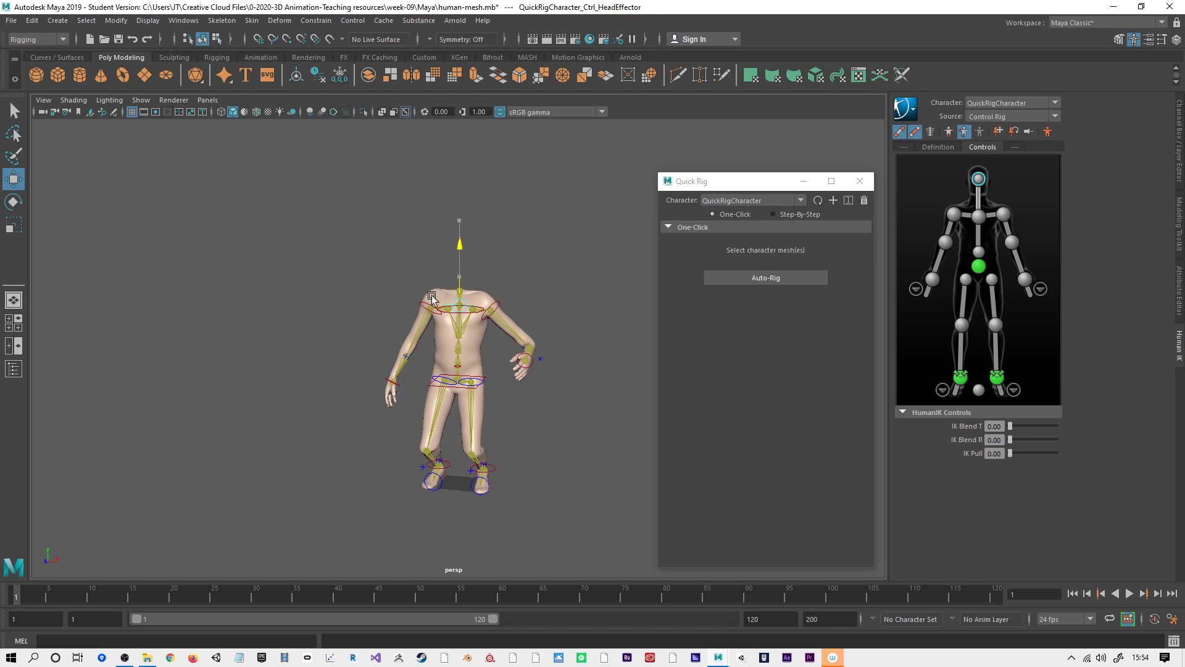
pyautogui.hotkey('ctrl', 'z')
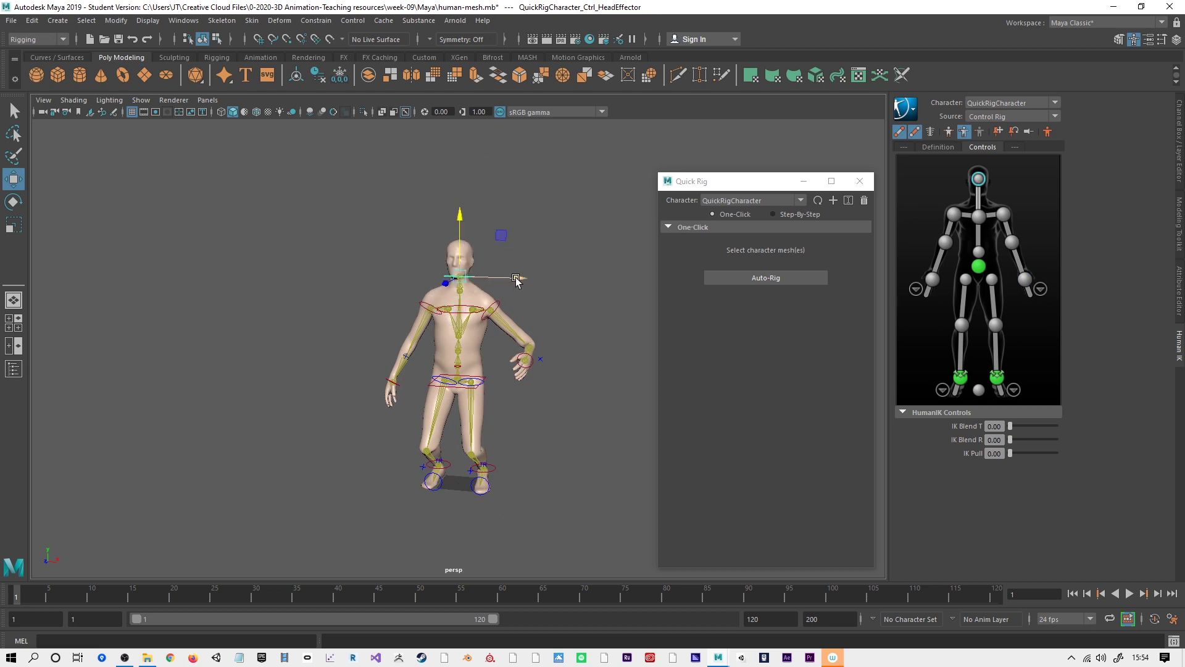
pyautogui.moveTo(513, 281)
pyautogui.mouseDown()
pyautogui.moveTo(530, 287)
pyautogui.moveTo(508, 285)
pyautogui.mouseUp()
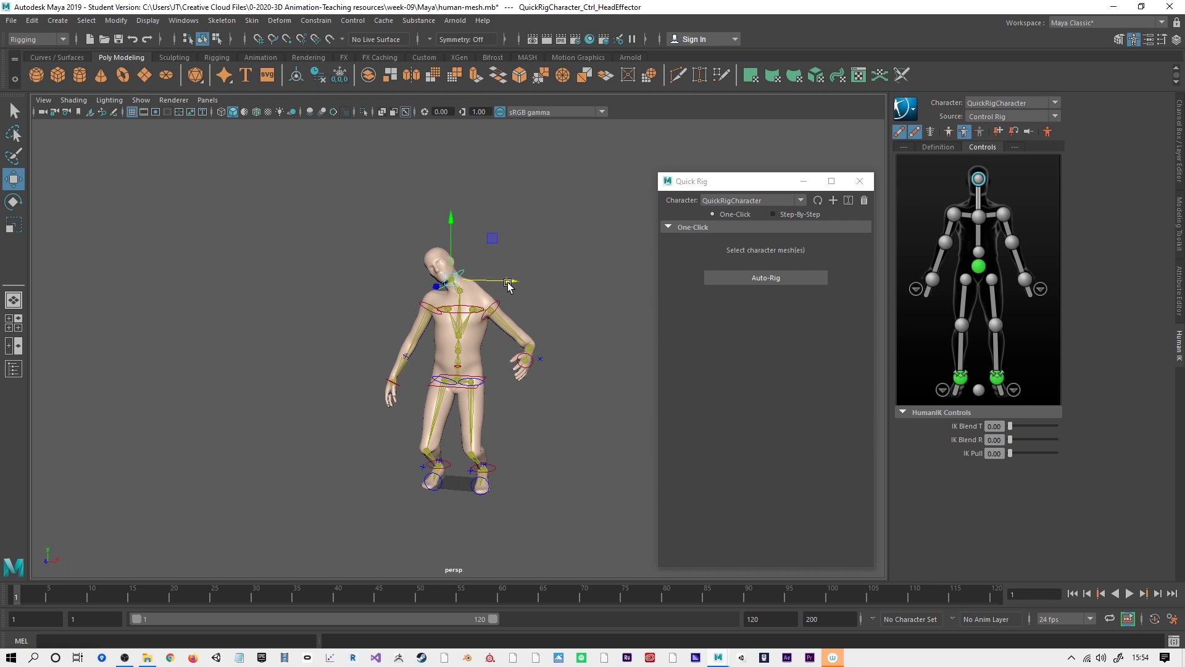
pyautogui.click(432, 312)
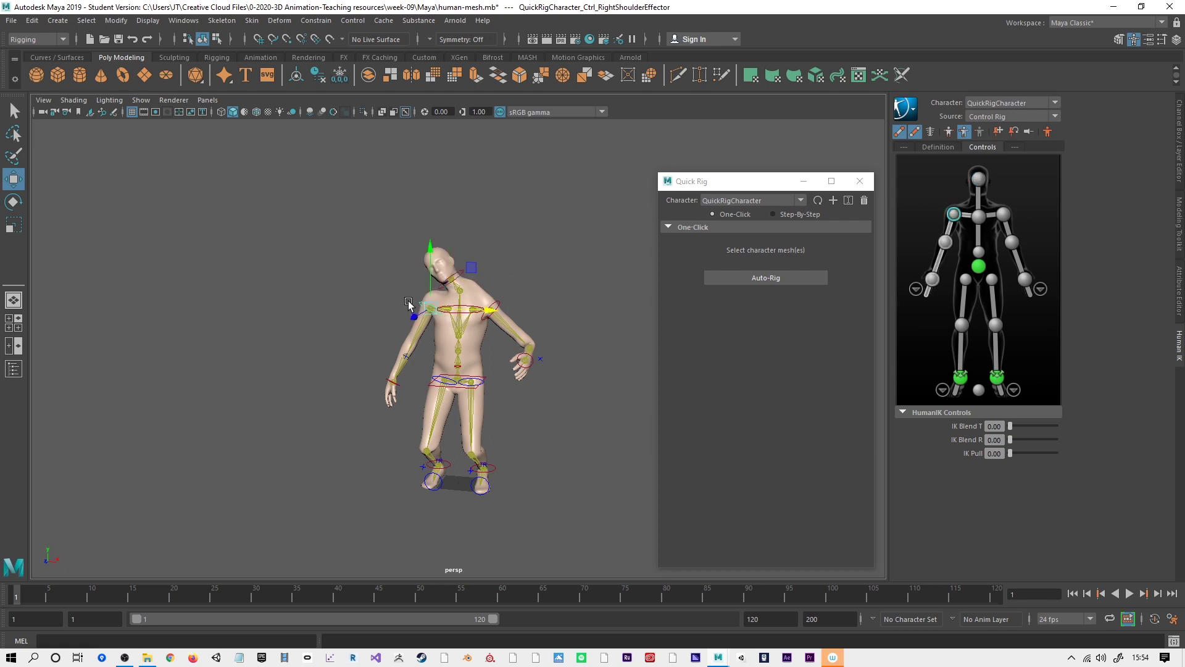
pyautogui.press('e')
pyautogui.moveTo(398, 262); pyautogui.dragTo(543, 282)
pyautogui.click(600, 262)
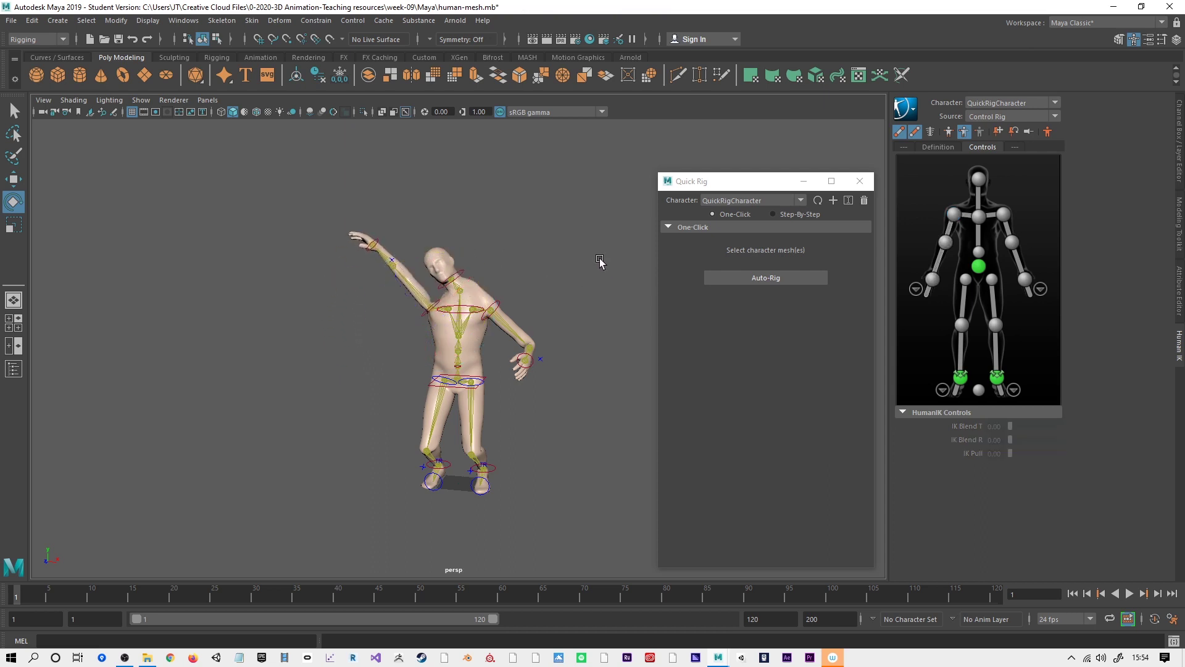
pyautogui.hotkey('ctrl', 'z')
pyautogui.hotkey('ctrl', 'z')
pyautogui.hotkey('ctrl', 'z')
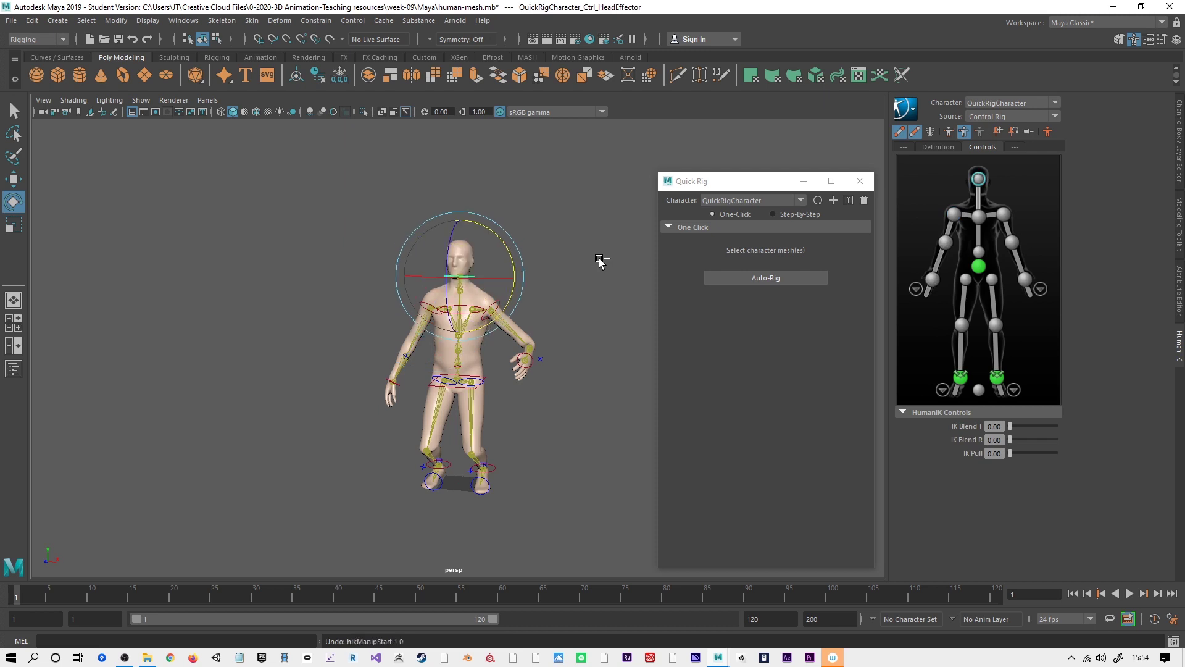
pyautogui.hotkey('ctrl', 'z')
pyautogui.hotkey('ctrl', 'z')
pyautogui.hotkey('ctrl', 'z')
pyautogui.hotkey('ctrl', 'z')
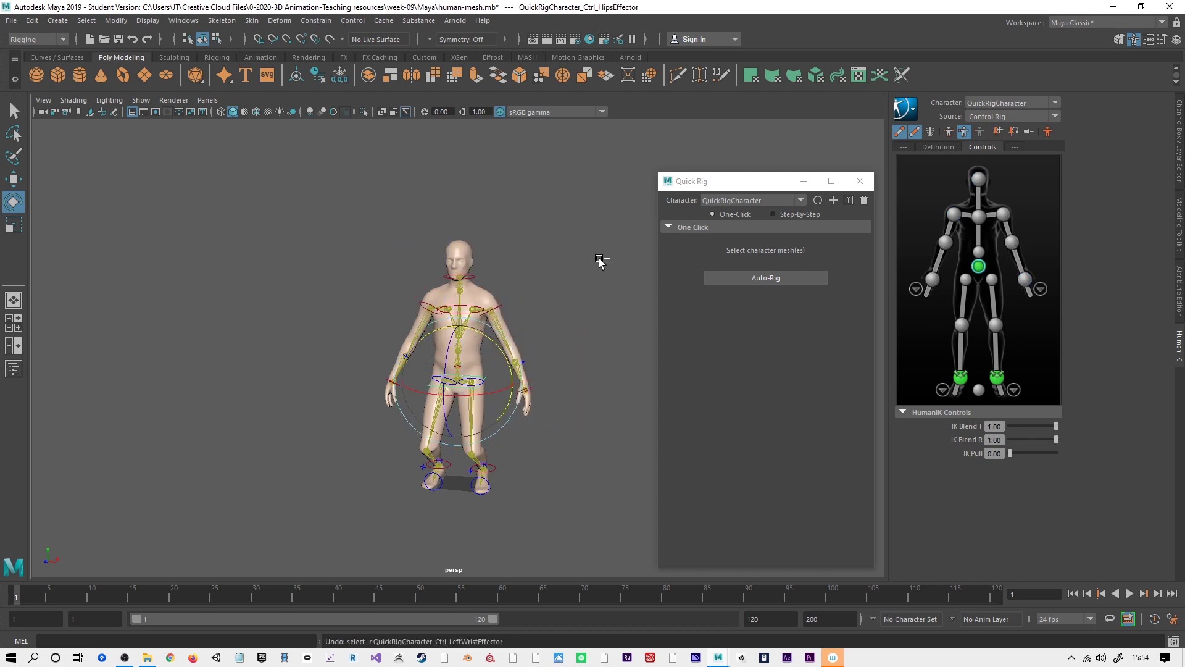
pyautogui.keyDown('alt'); pyautogui.moveTo(558, 422); pyautogui.dragTo(360, 415); pyautogui.keyUp('alt')
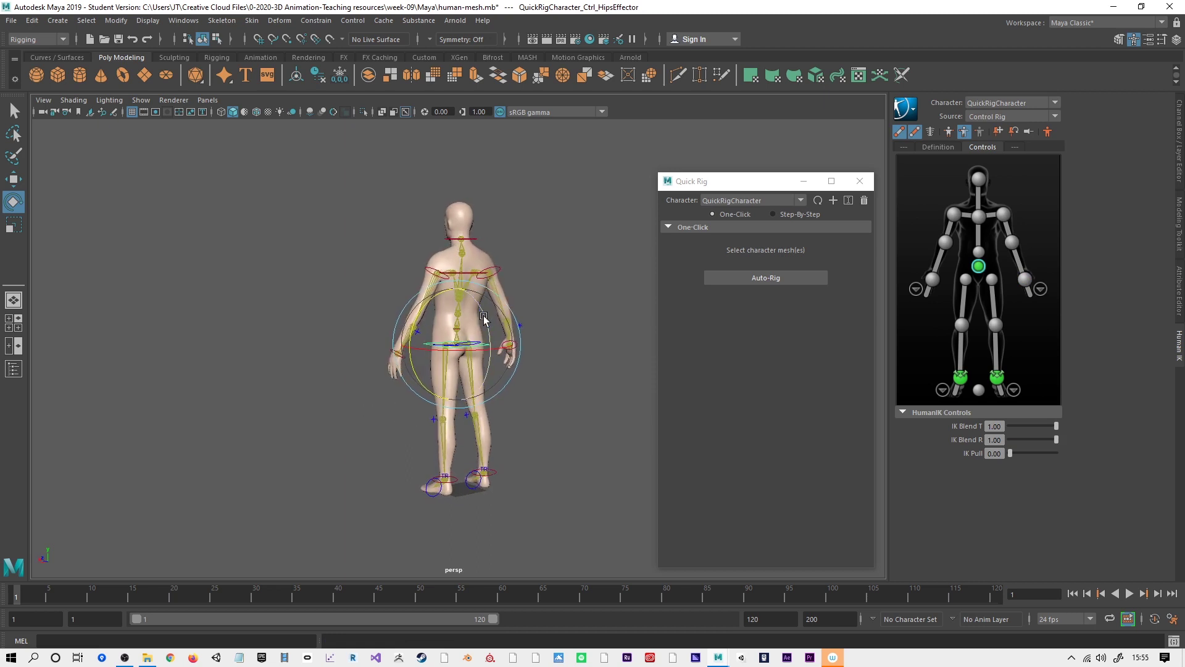
# Step: Reopen human-mesh.mb from Recent Files without saving, and set Quick Rig to Step-By-Step
pyautogui.click(11, 21)
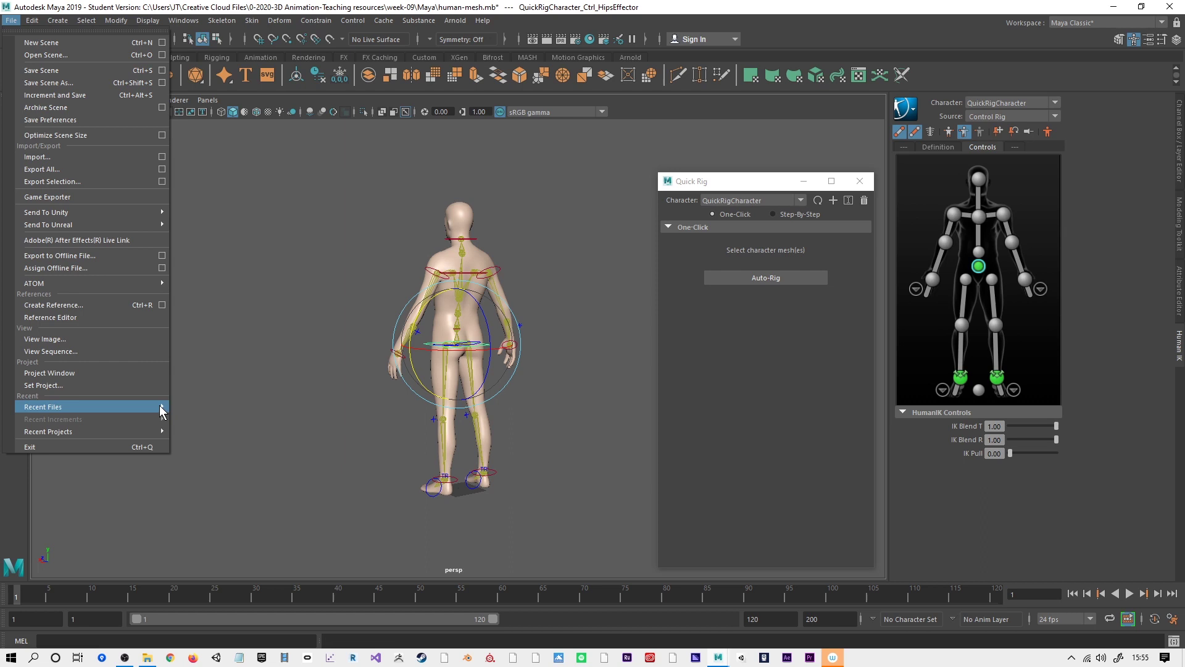
pyautogui.click(195, 408)
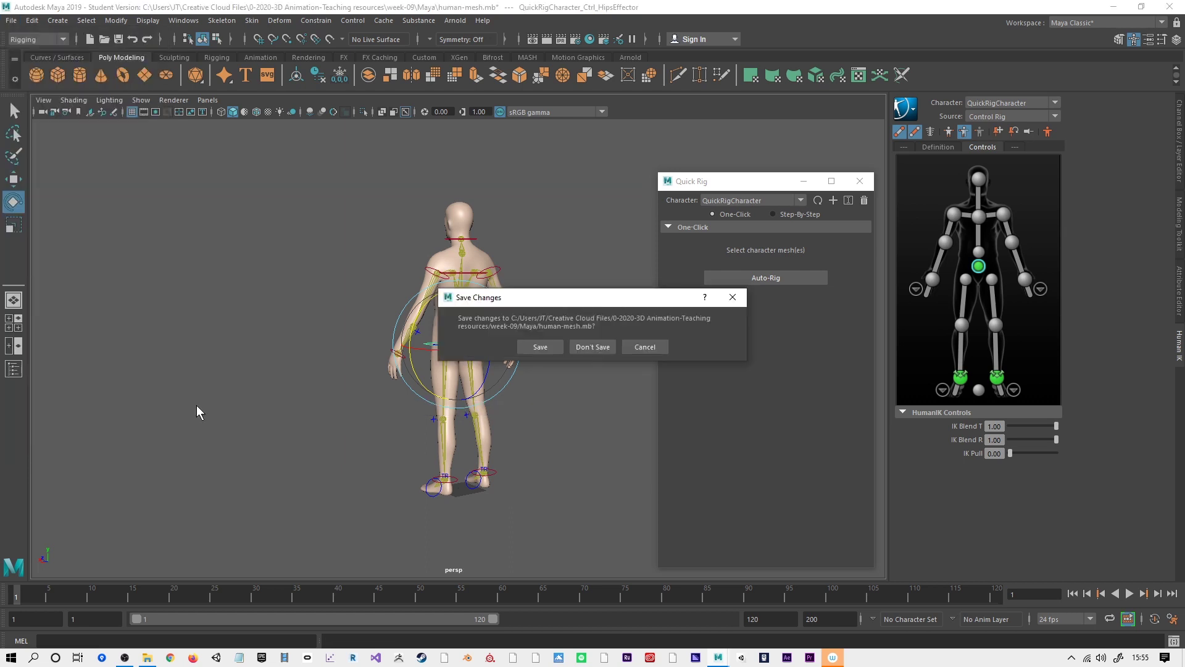
pyautogui.click(604, 344)
pyautogui.click(575, 350)
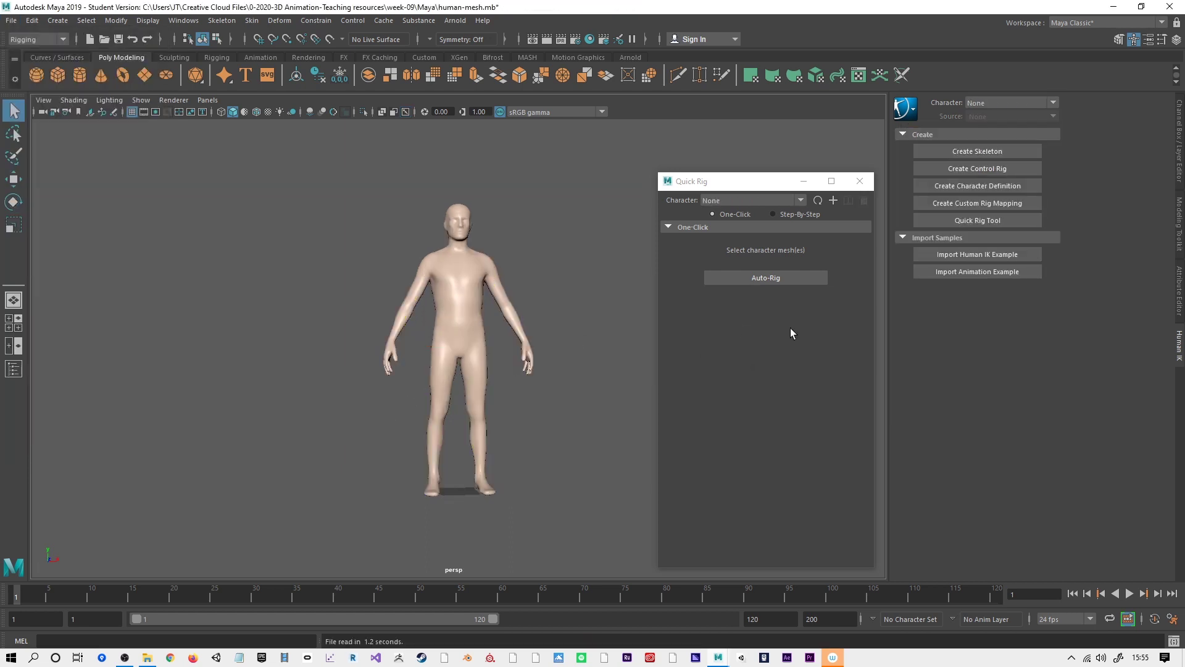
pyautogui.click(790, 215)
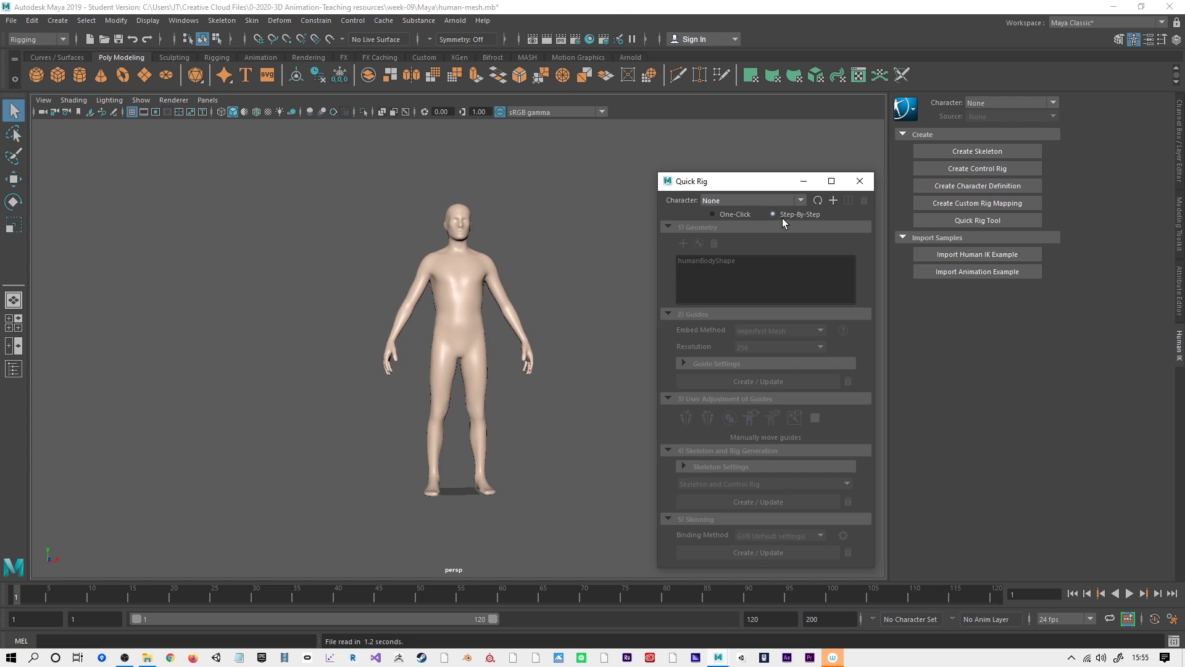
# Step: Create a new QuickRigCharacter, add humanBody as its geometry, and generate the guides
pyautogui.click(833, 200)
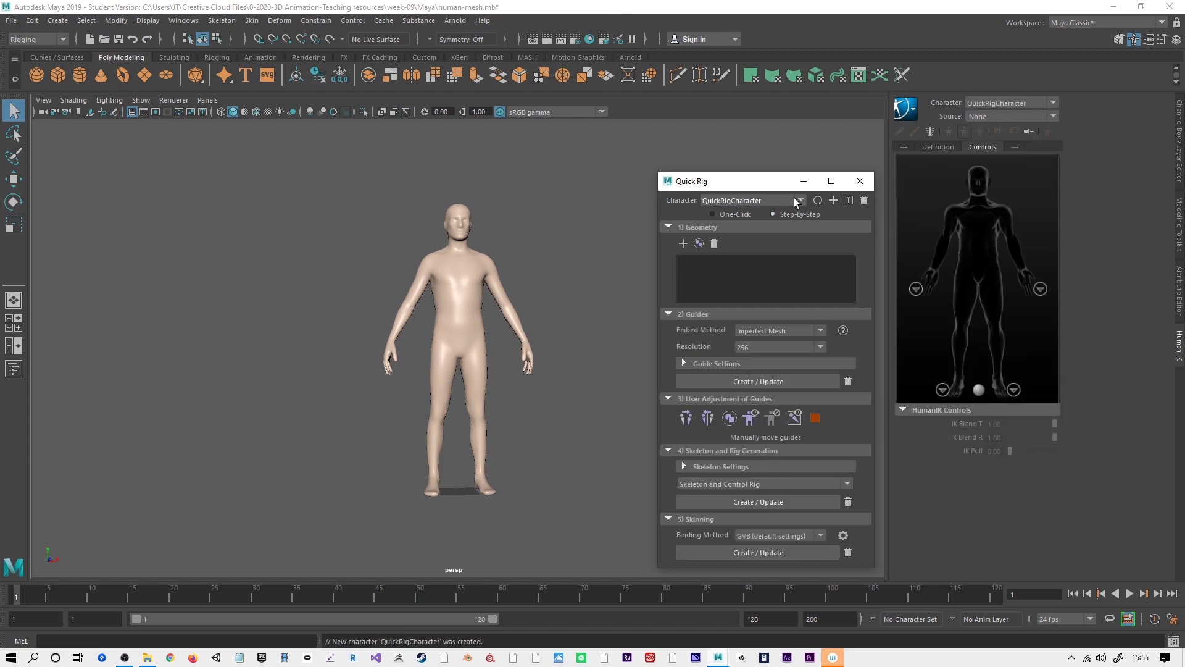
pyautogui.click(465, 295)
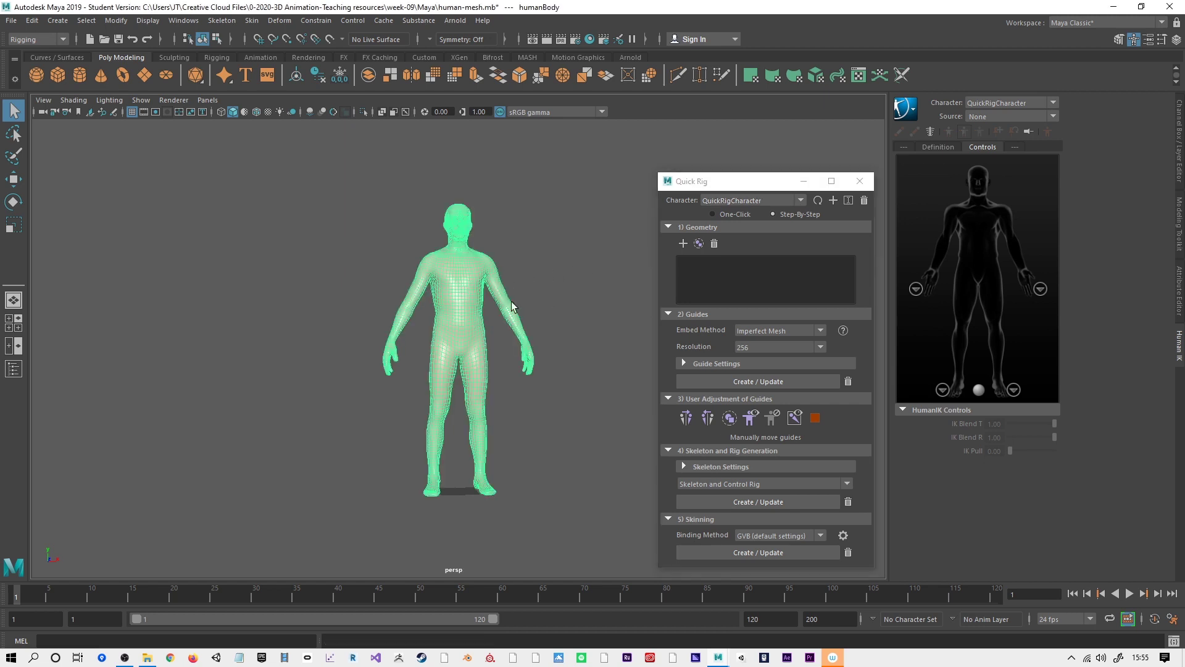
pyautogui.click(683, 243)
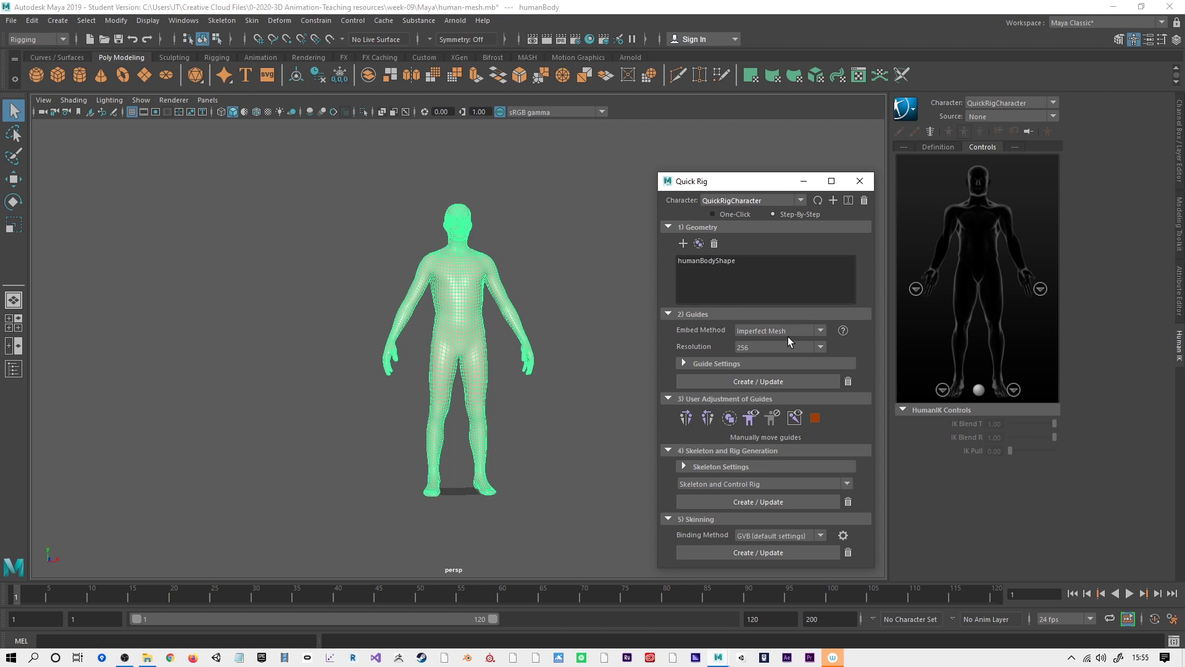
pyautogui.click(761, 381)
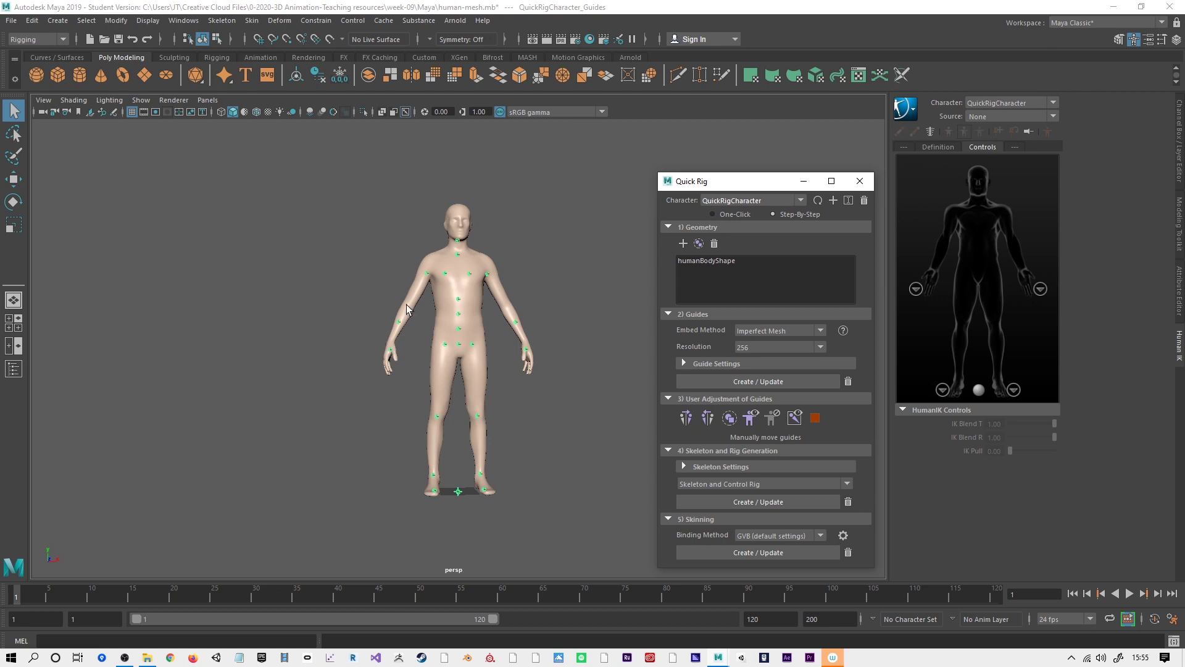
# Step: Move the left elbow guide up into the arm and nudge the right shoulder guide vertically
pyautogui.keyDown('alt'); pyautogui.moveTo(603, 278); pyautogui.dragTo(513, 343); pyautogui.keyUp('alt')
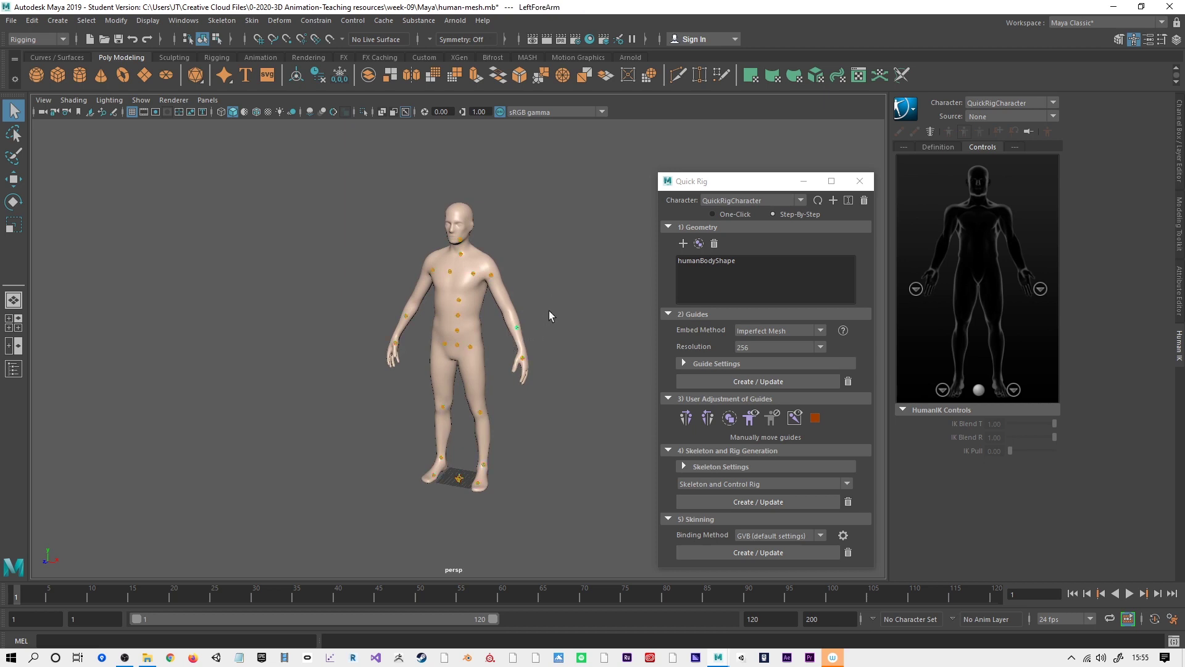
pyautogui.press('w')
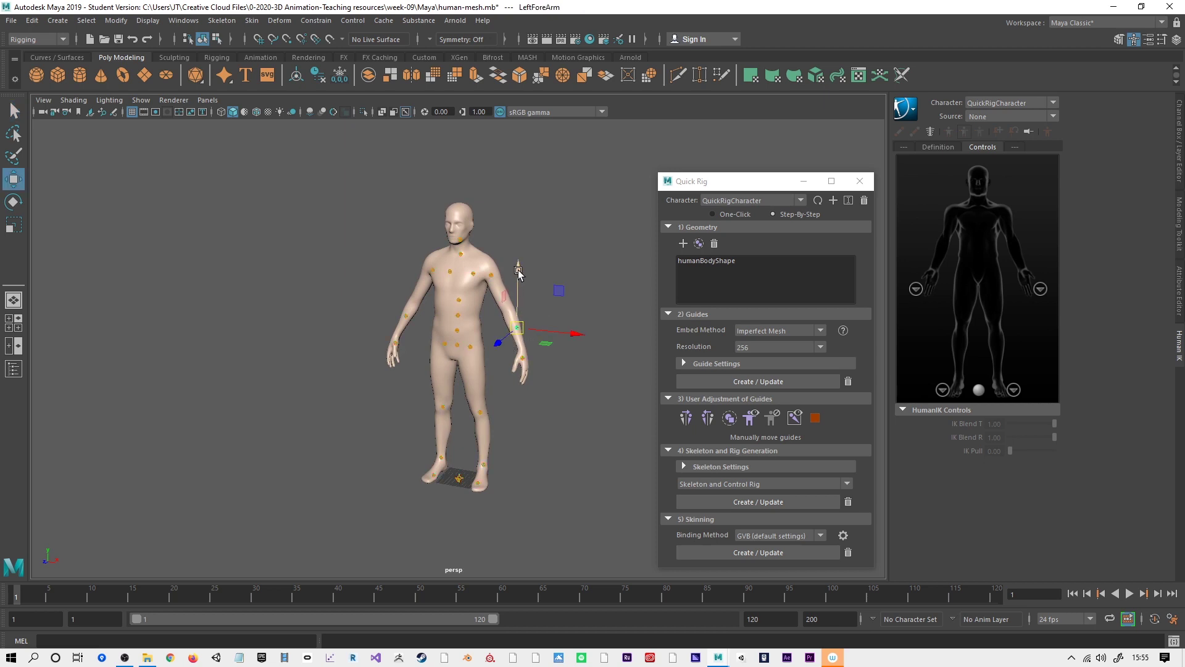
pyautogui.moveTo(519, 264); pyautogui.dragTo(521, 255)
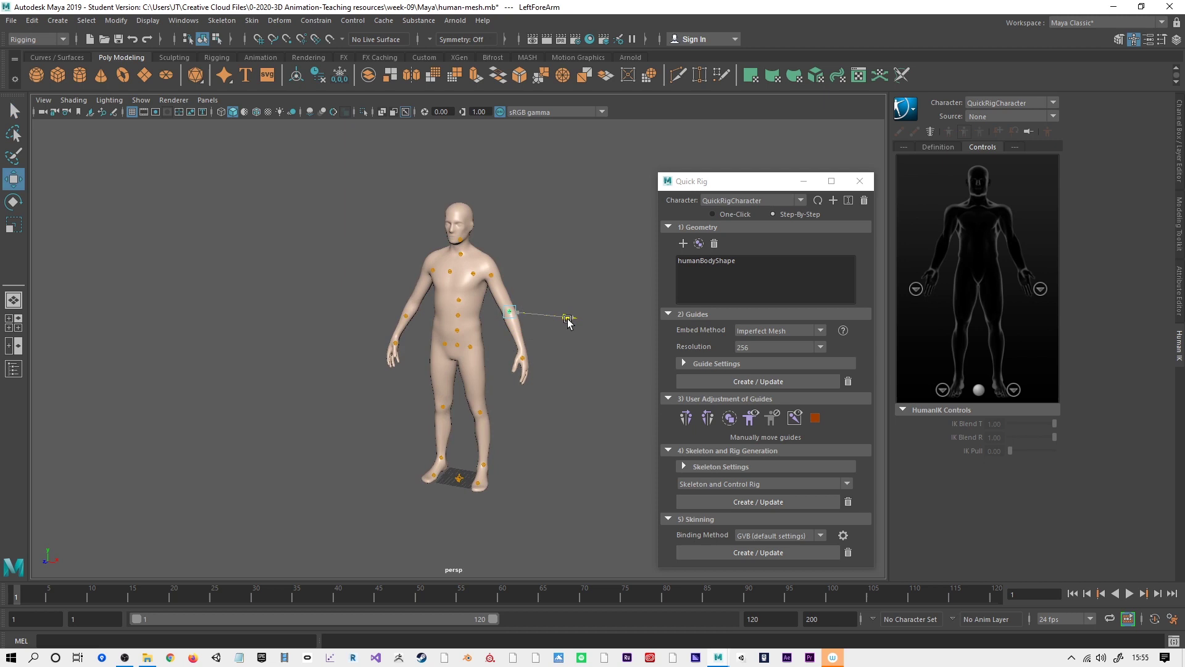
pyautogui.keyDown('alt'); pyautogui.moveTo(617, 346); pyautogui.dragTo(679, 318); pyautogui.keyUp('alt')
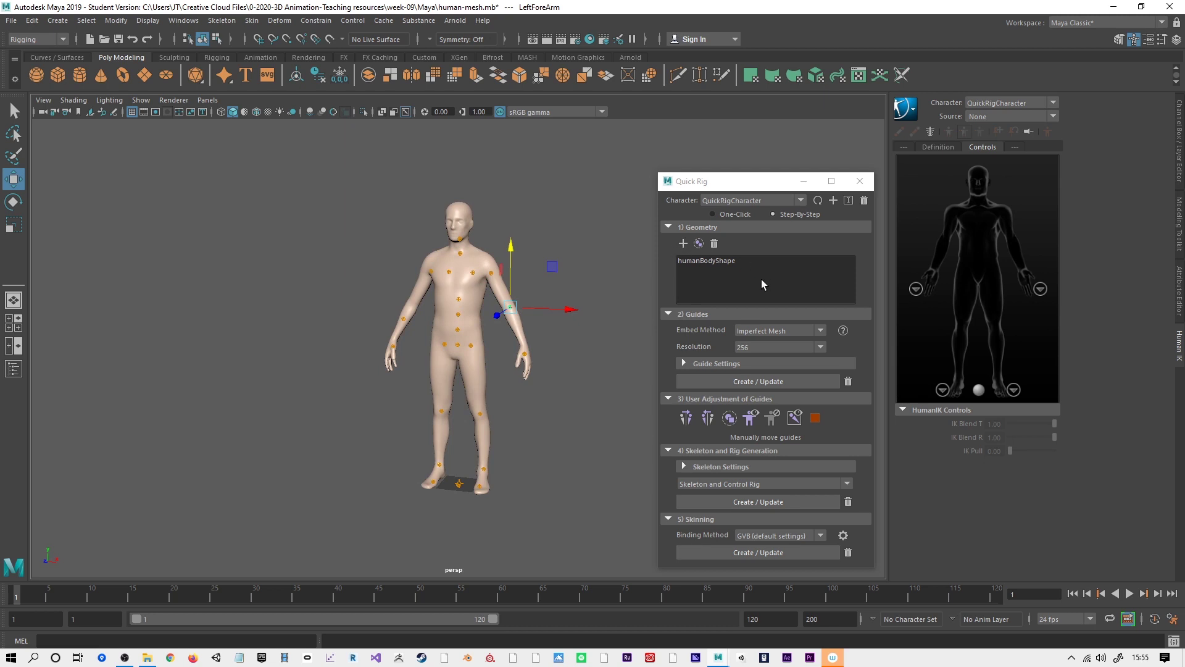
pyautogui.click(709, 422)
pyautogui.moveTo(403, 319); pyautogui.dragTo(411, 302)
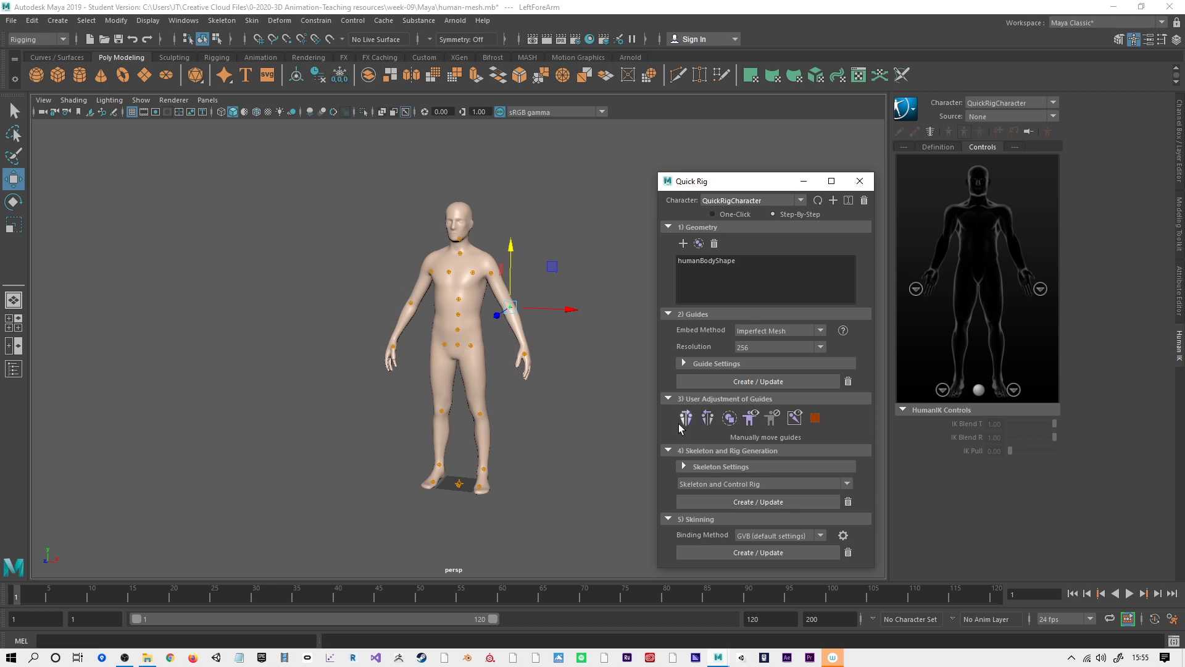
pyautogui.click(430, 270)
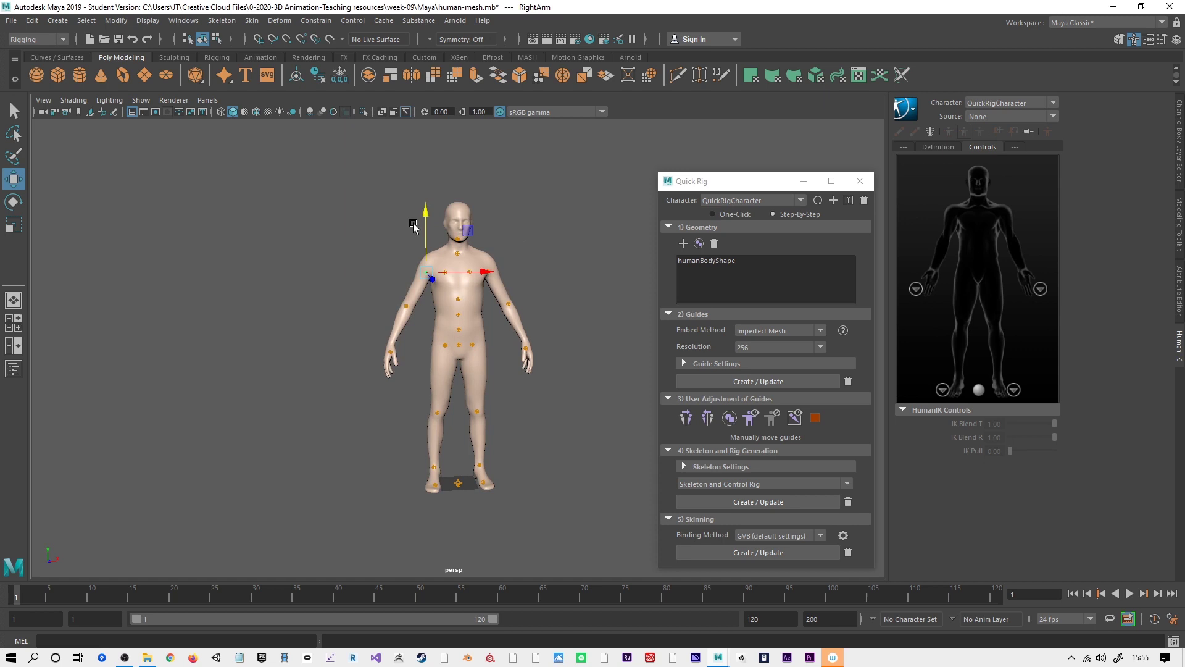
pyautogui.moveTo(428, 215); pyautogui.dragTo(428, 206)
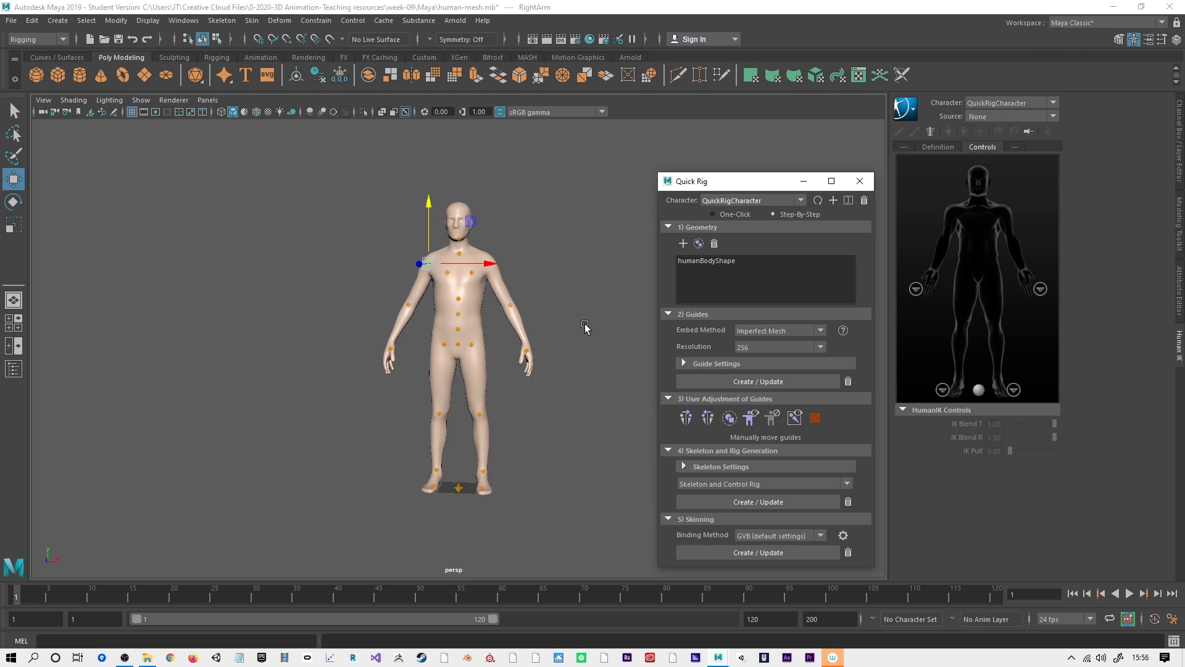
# Step: Shift the right shoulder guide outward and move the RightLeg knee guide deeper along Z
pyautogui.moveTo(585, 328); pyautogui.dragTo(608, 332, button='middle')
pyautogui.keyDown('alt'); pyautogui.moveTo(607, 331); pyautogui.dragTo(714, 330); pyautogui.keyUp('alt')
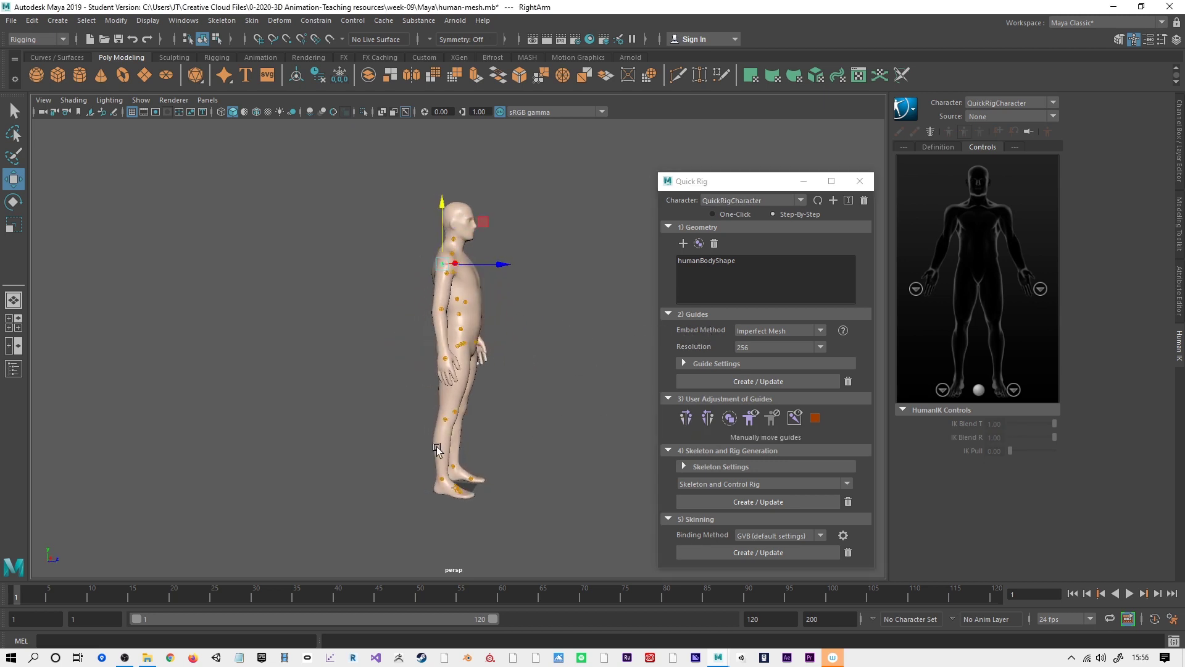
pyautogui.click(446, 421)
pyautogui.moveTo(444, 363); pyautogui.dragTo(447, 359, button='middle')
pyautogui.click(507, 417)
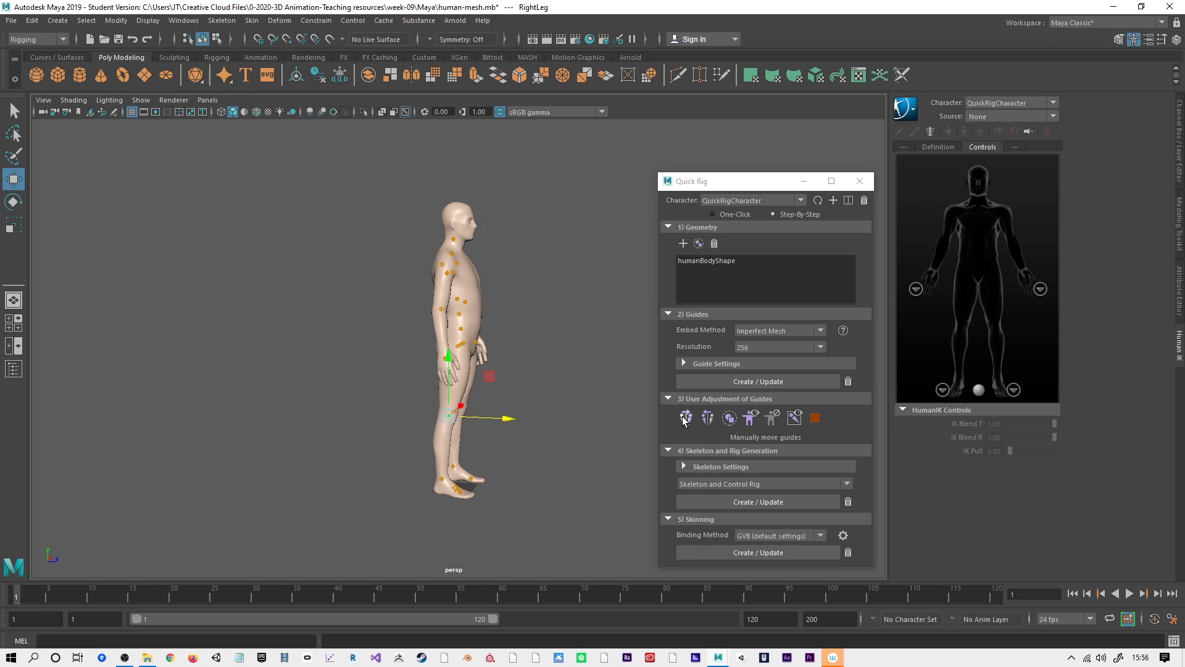
# Step: Select the LeftShoulder guide and inspect it from side and front views
pyautogui.keyDown('alt'); pyautogui.moveTo(585, 438); pyautogui.dragTo(465, 440); pyautogui.keyUp('alt')
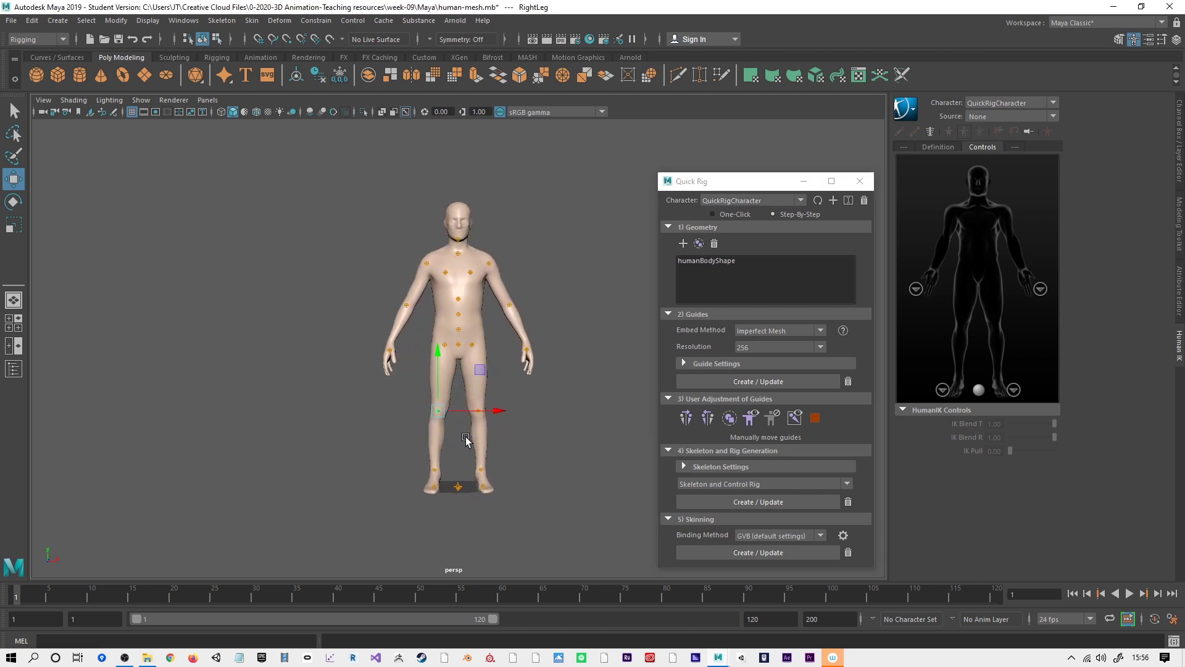
pyautogui.click(471, 275)
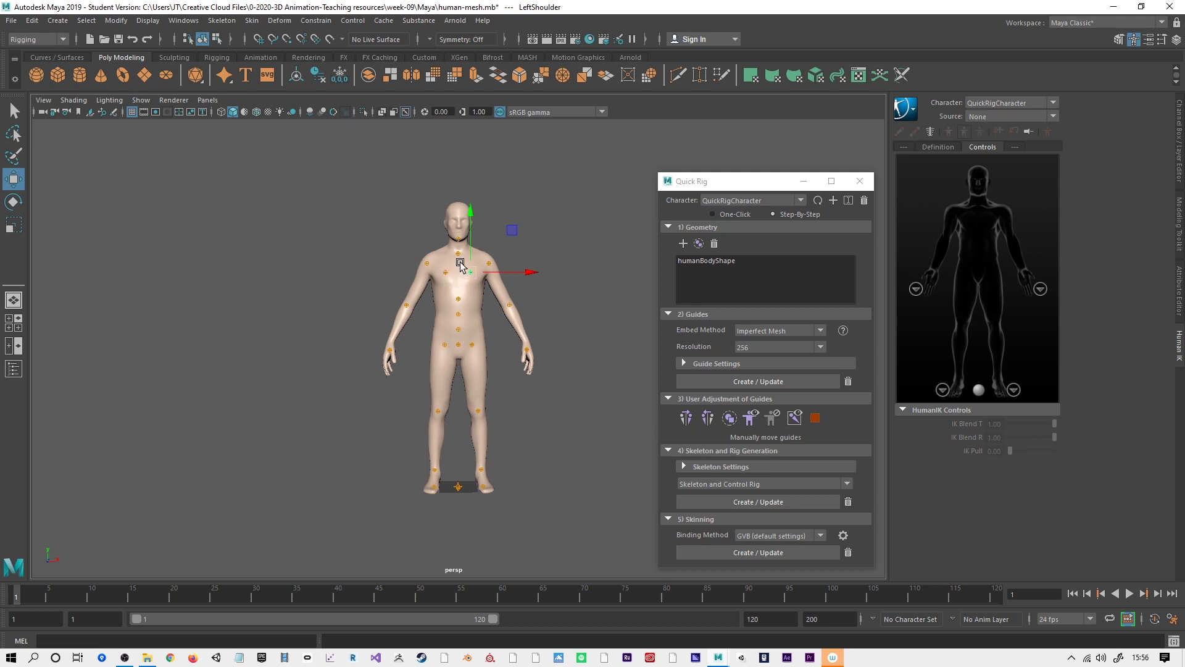
pyautogui.keyDown('alt'); pyautogui.moveTo(524, 247); pyautogui.dragTo(481, 275); pyautogui.keyUp('alt')
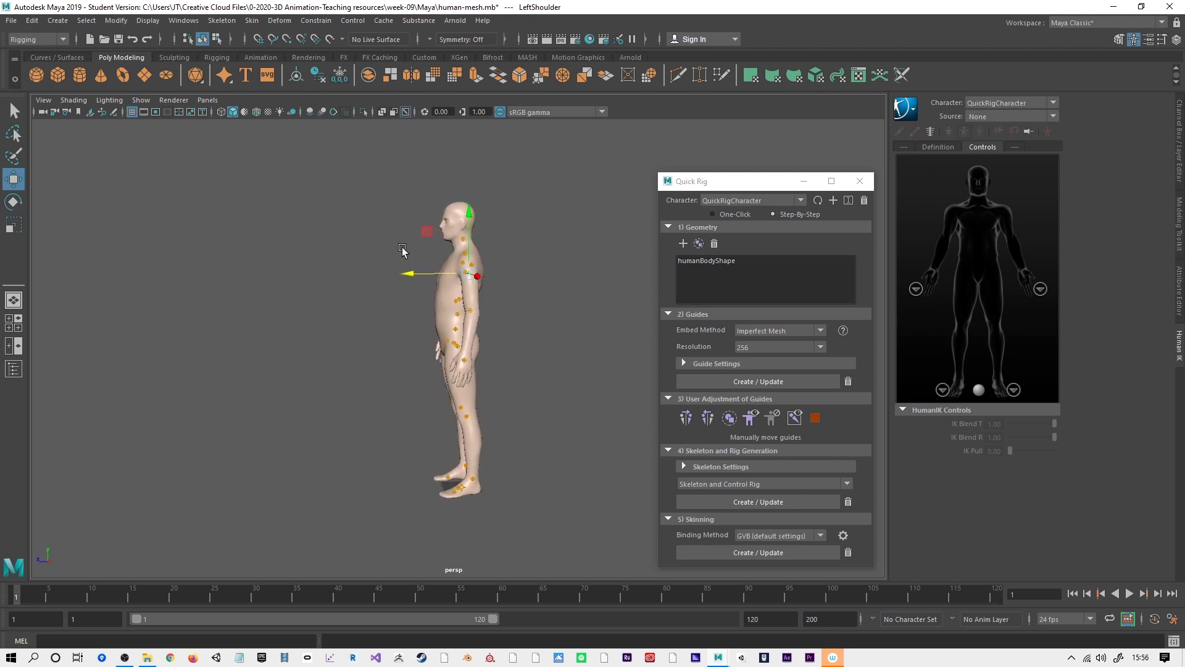
pyautogui.keyDown('alt'); pyautogui.moveTo(526, 480); pyautogui.dragTo(624, 479); pyautogui.keyUp('alt')
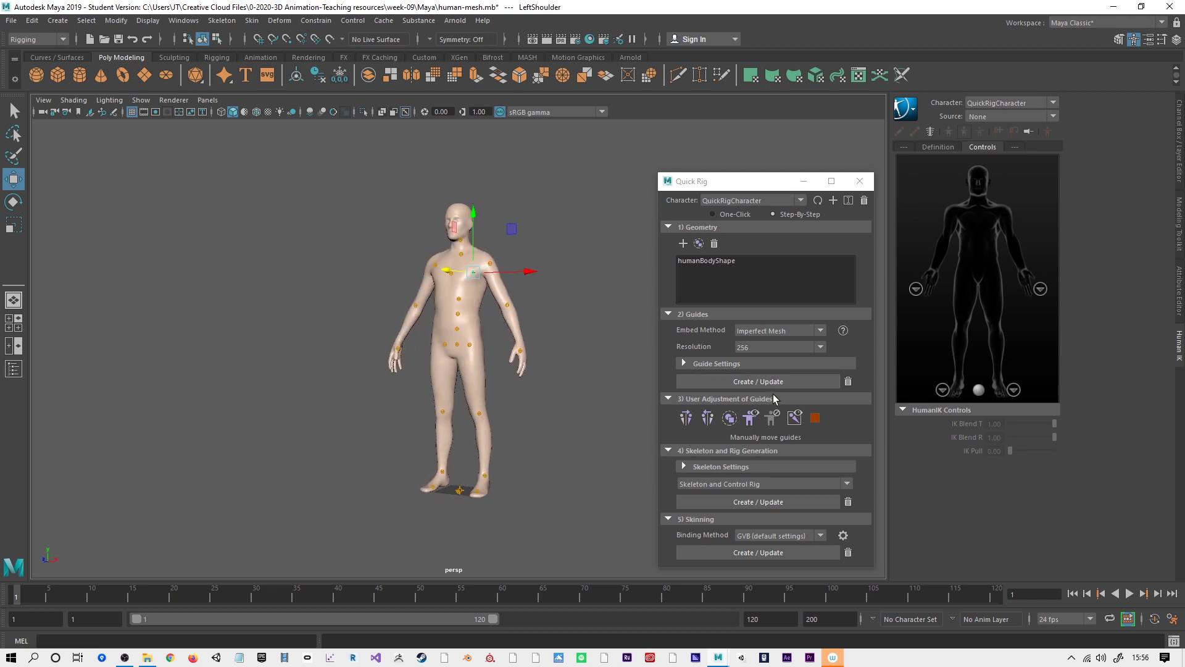
pyautogui.click(723, 505)
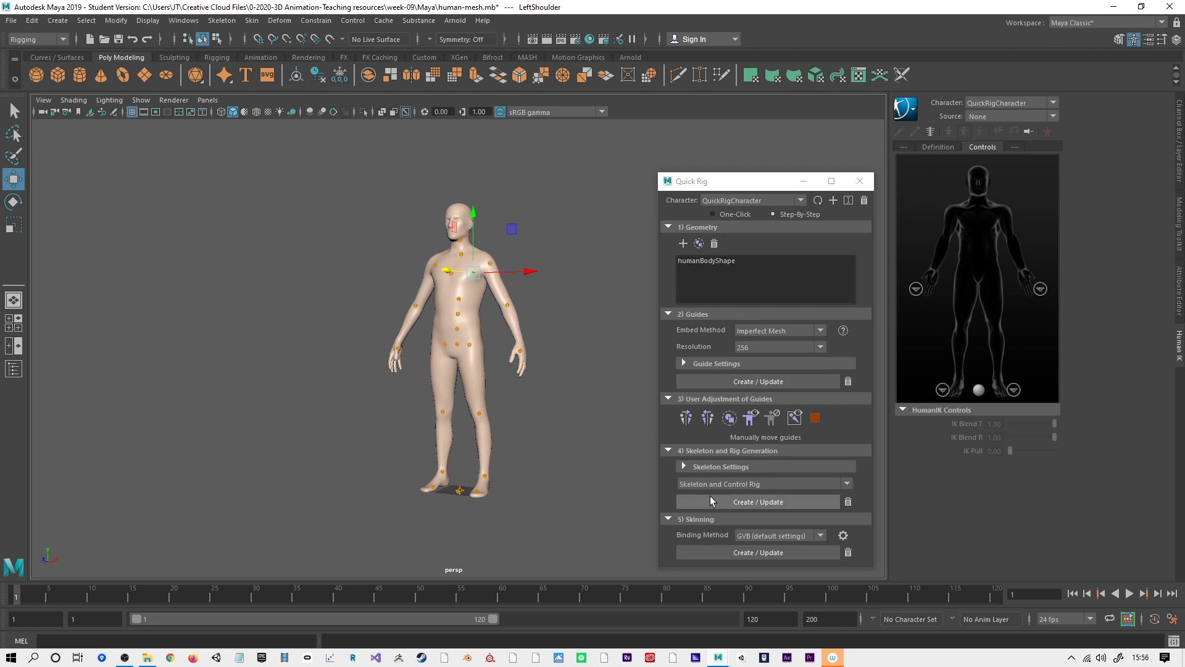
# Step: Generate the skeleton and control rig, then test-lower the hips and undo
pyautogui.click(701, 502)
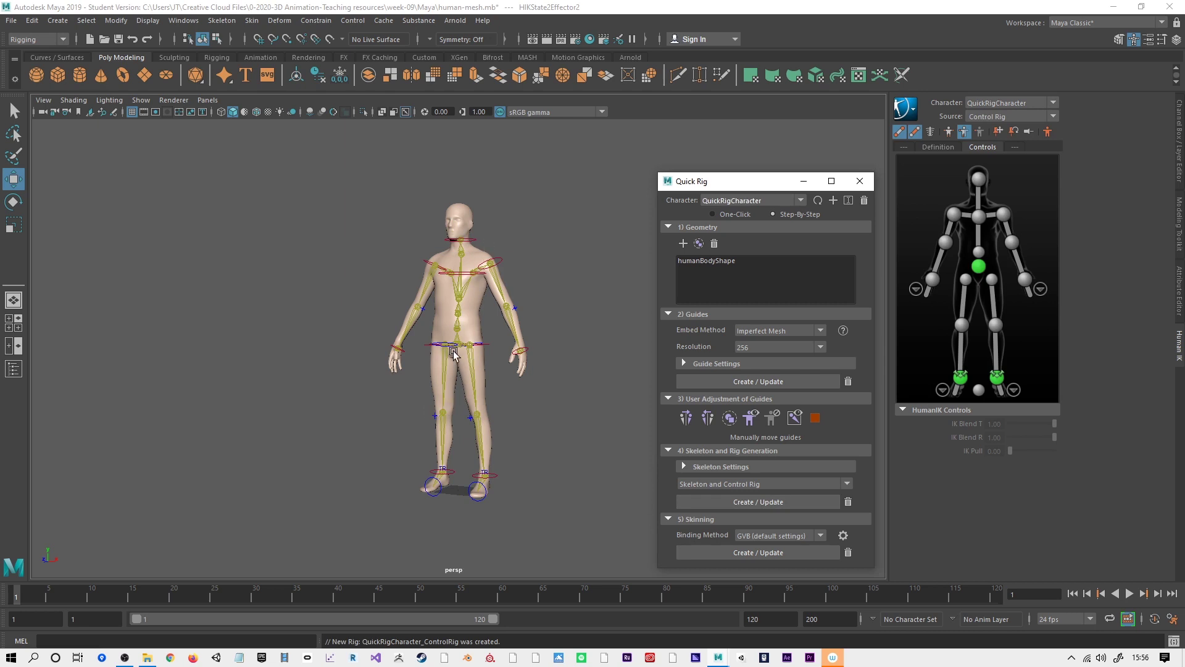
pyautogui.click(433, 345)
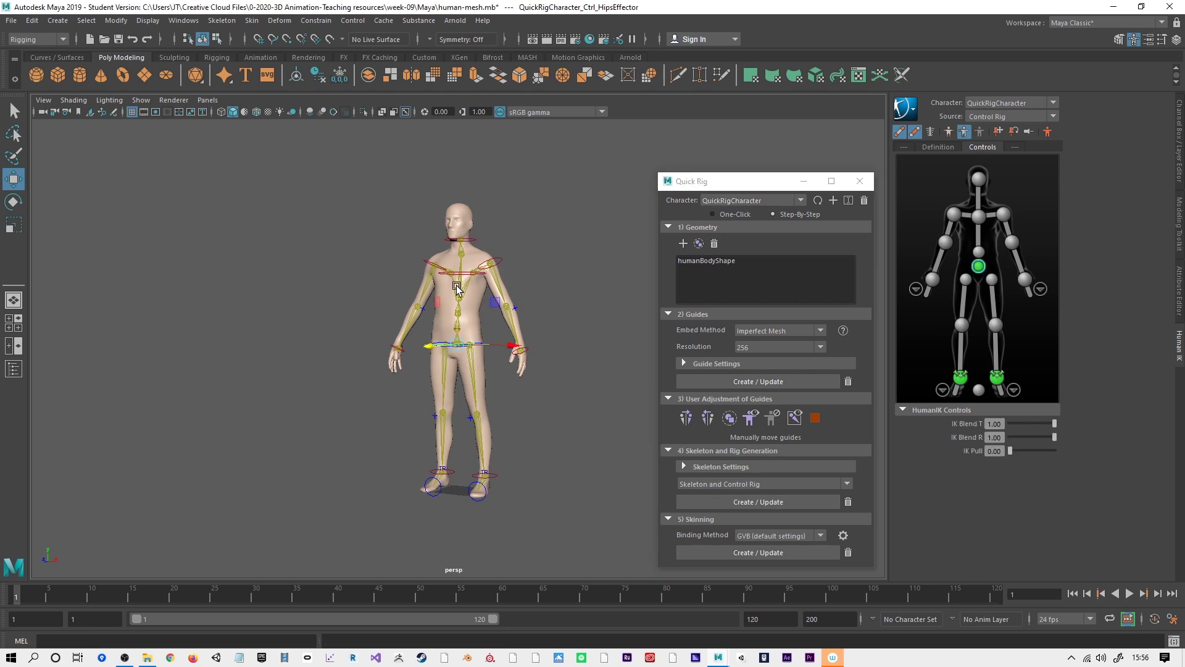
pyautogui.moveTo(463, 286); pyautogui.dragTo(470, 309, button='middle')
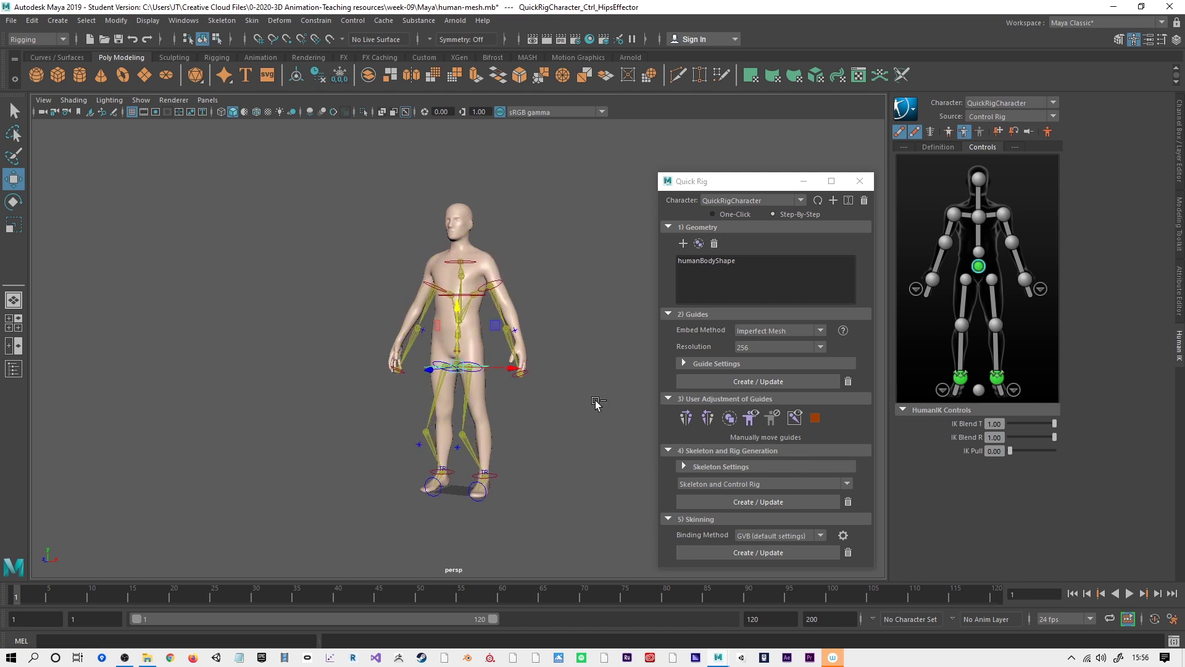
pyautogui.hotkey('ctrl', 'z')
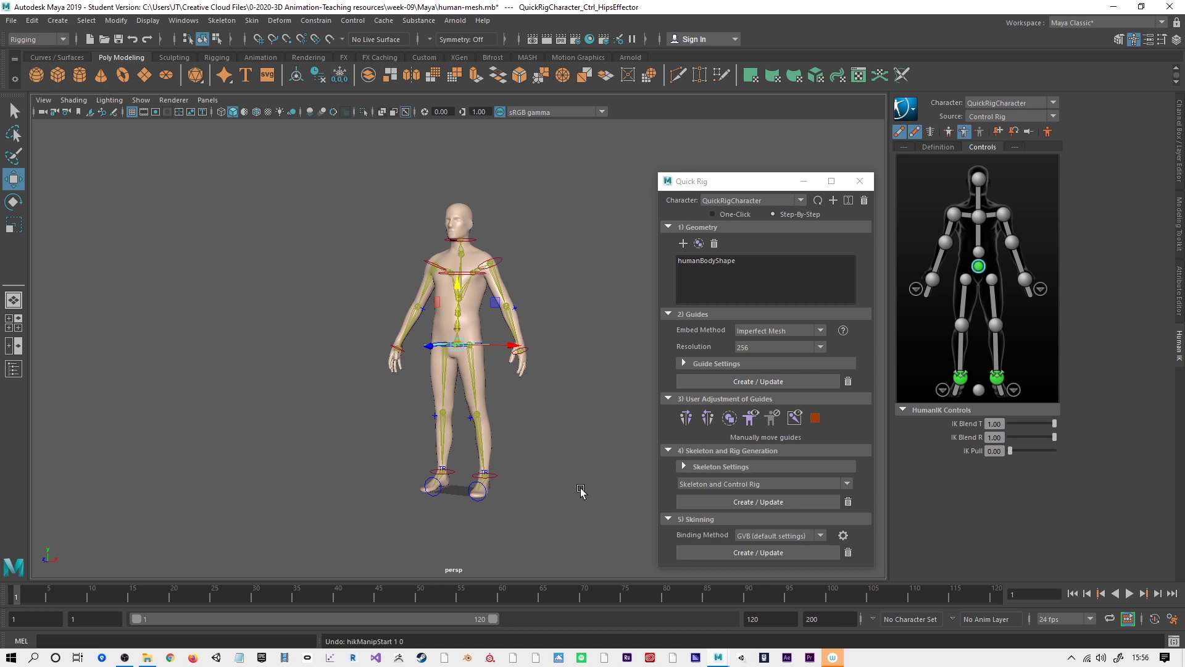
# Step: Bind the body mesh with Skinning Create/Update and crouch the hips to test it
pyautogui.keyDown('alt'); pyautogui.moveTo(581, 490); pyautogui.dragTo(519, 498); pyautogui.keyUp('alt')
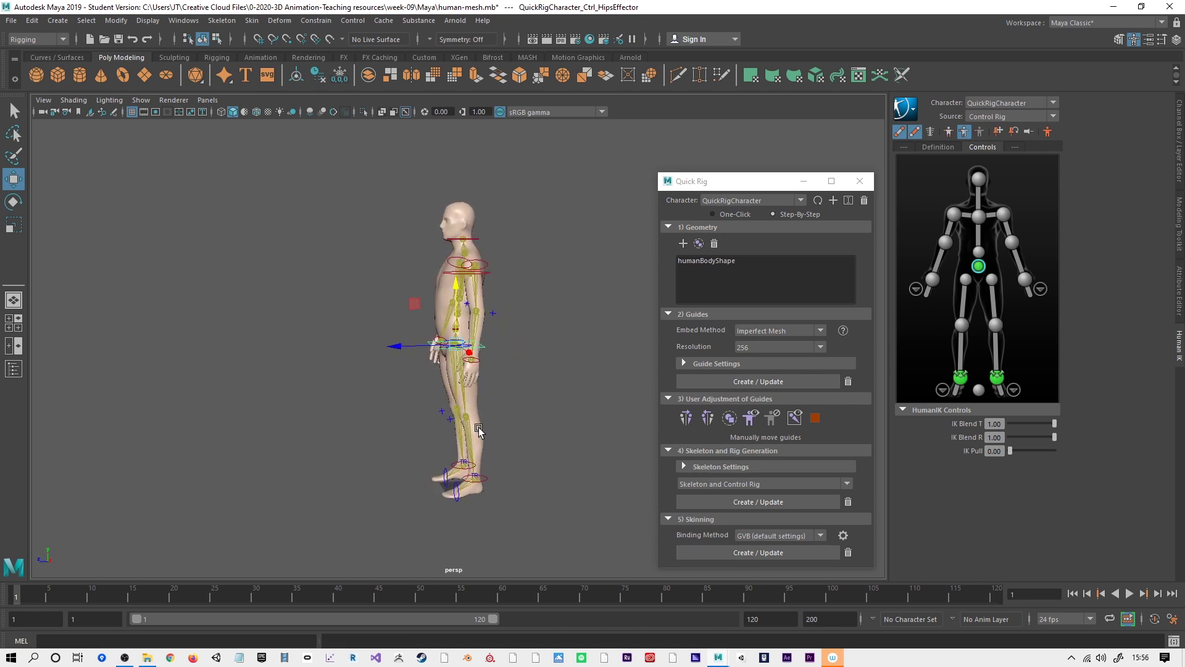
pyautogui.click(726, 553)
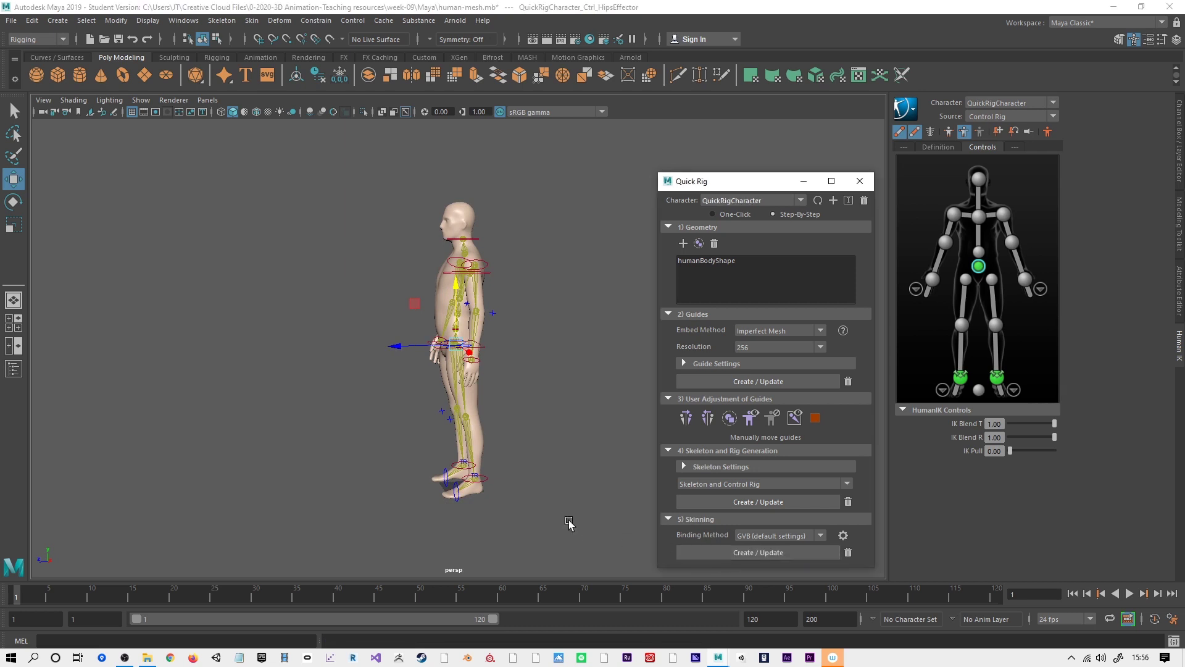
pyautogui.keyDown('alt'); pyautogui.moveTo(556, 492); pyautogui.dragTo(640, 492); pyautogui.keyUp('alt')
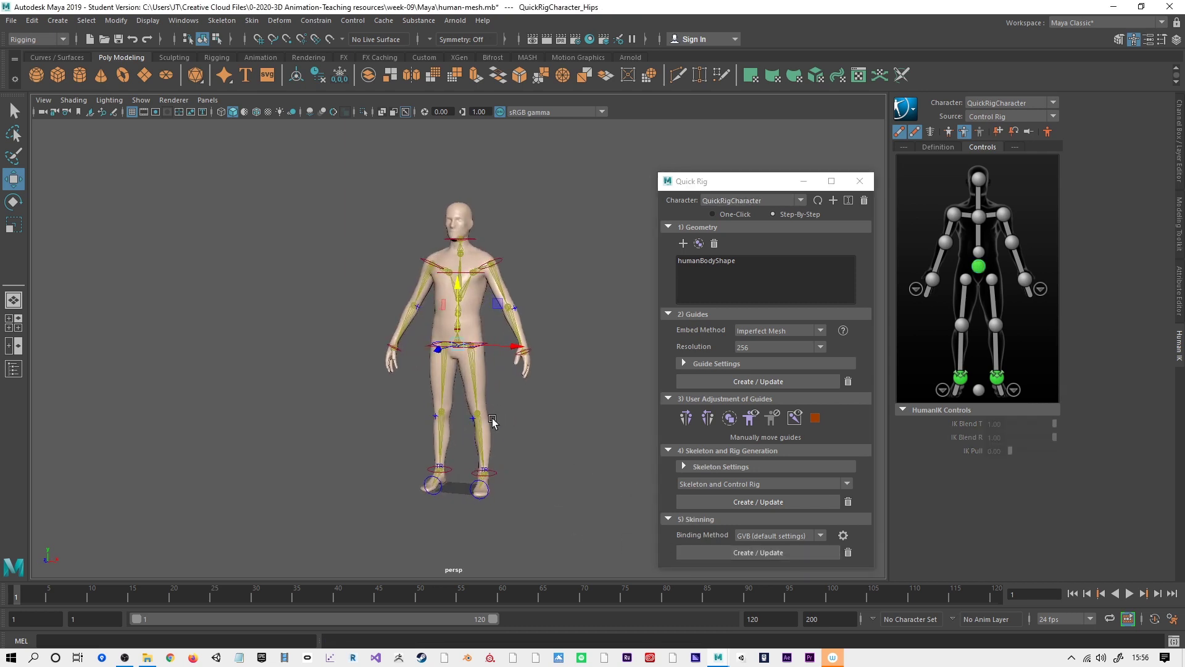
pyautogui.click(436, 344)
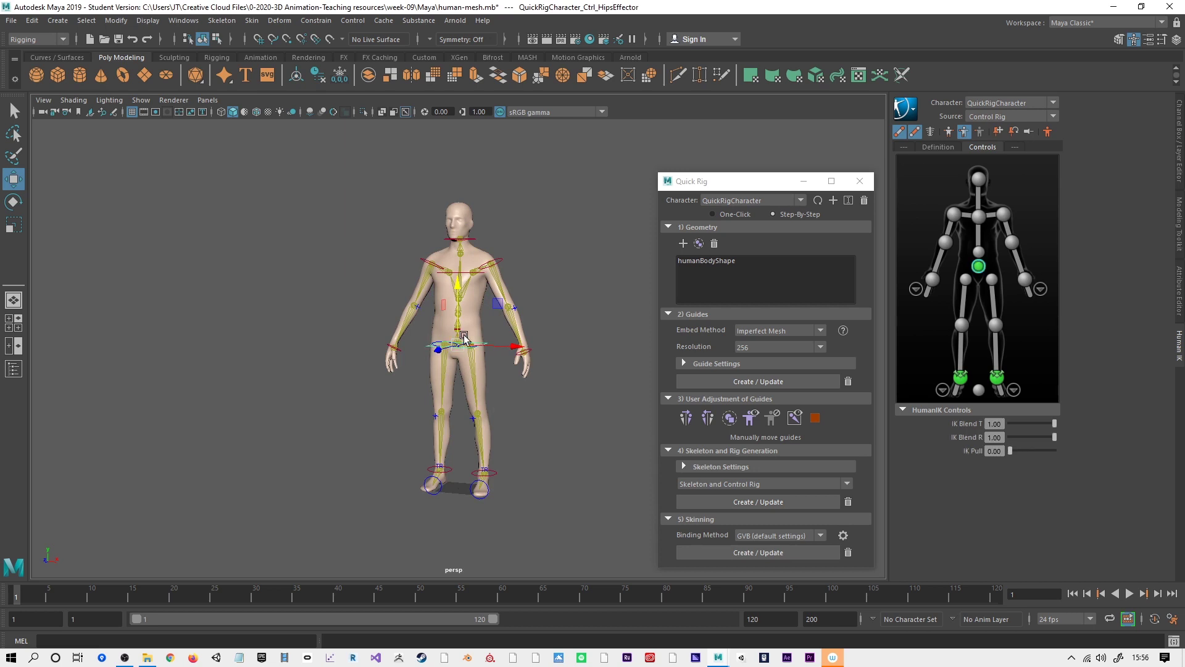
pyautogui.moveTo(467, 303); pyautogui.dragTo(507, 346)
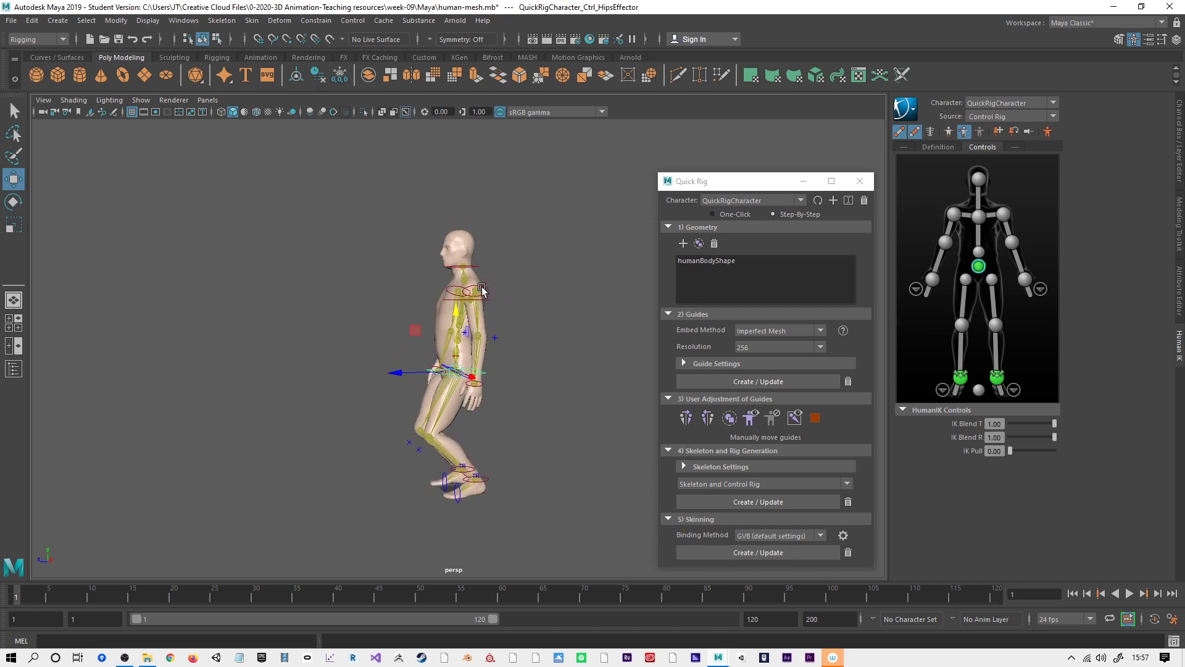
# Step: Test the head control with Rotate and the left wrist control with Move
pyautogui.click(469, 268)
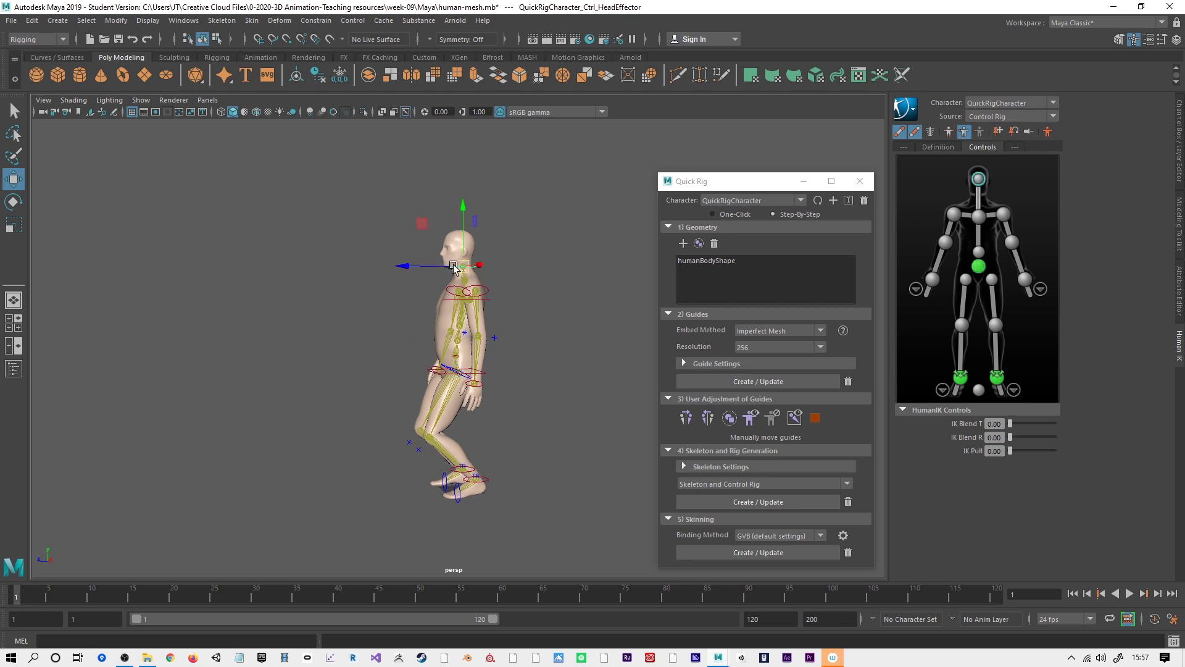
pyautogui.press('e')
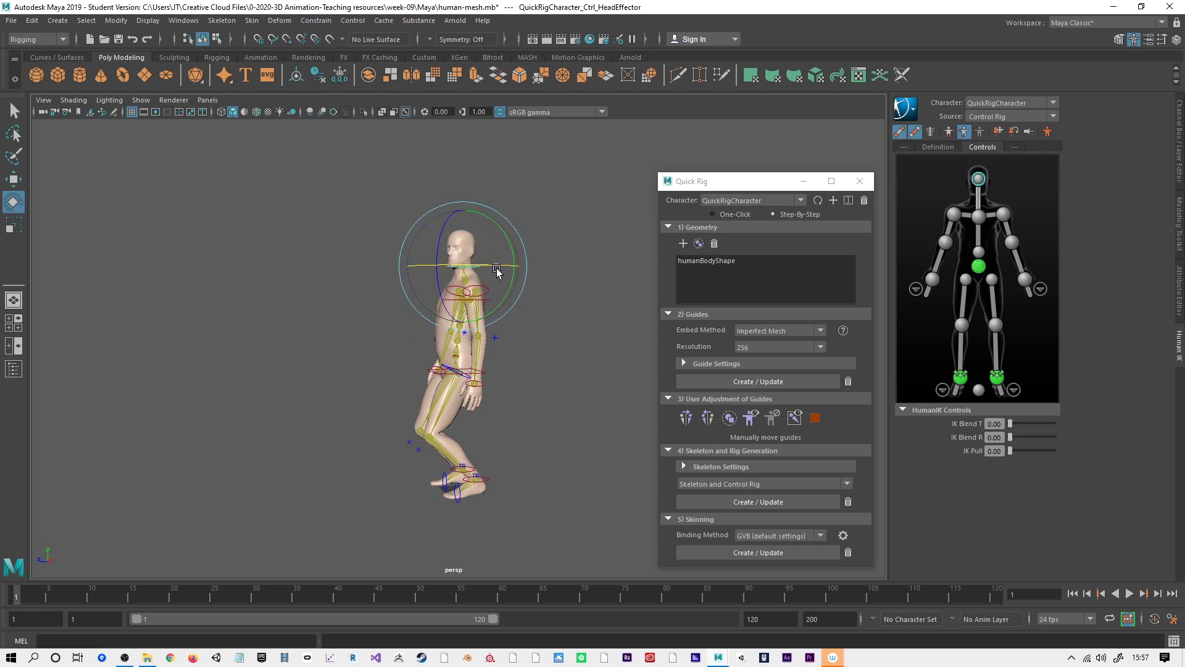
pyautogui.keyDown('alt'); pyautogui.moveTo(537, 335); pyautogui.dragTo(532, 254); pyautogui.keyUp('alt')
pyautogui.click(499, 395)
pyautogui.press('w')
pyautogui.click(624, 251)
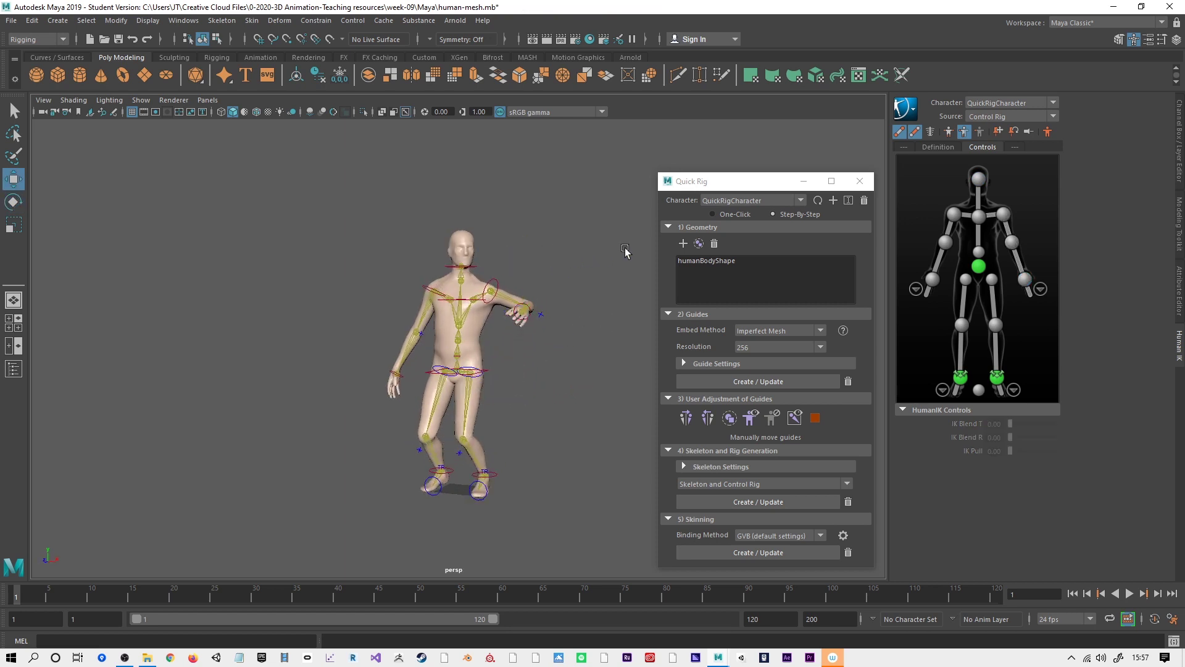
pyautogui.keyDown('alt'); pyautogui.moveTo(624, 251); pyautogui.dragTo(592, 253); pyautogui.keyUp('alt')
pyautogui.hotkey('ctrl', 'z')
pyautogui.hotkey('ctrl', 'z')
pyautogui.hotkey('ctrl', 'z')
pyautogui.hotkey('ctrl', 'z')
pyautogui.hotkey('ctrl', 'z')
pyautogui.hotkey('ctrl', 'z')
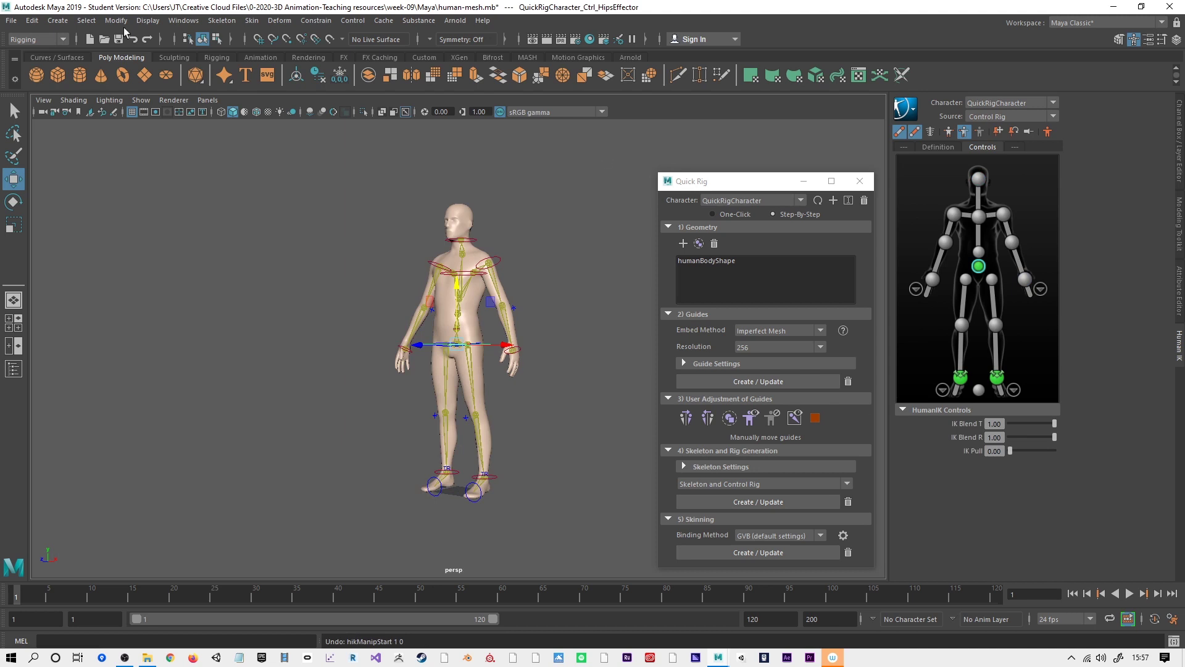
# Step: Save the scene as Maya Binary file human-mesh-QuickRig-stepBystep.mb, continuing past the student-version notice
pyautogui.click(11, 20)
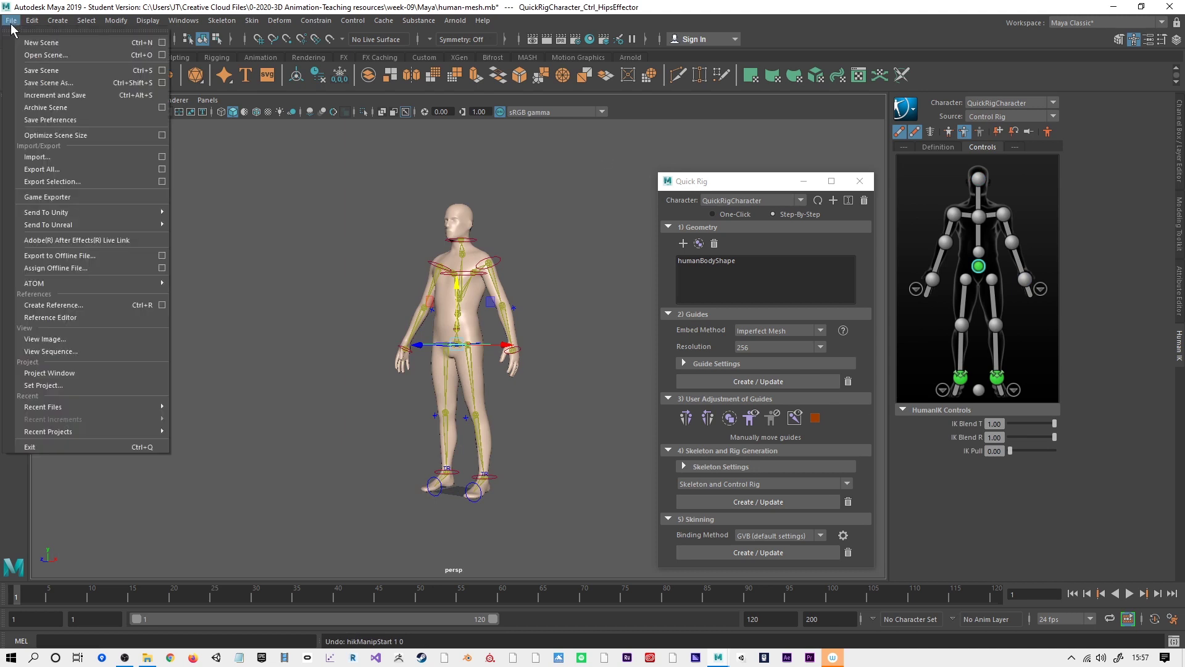
pyautogui.click(45, 83)
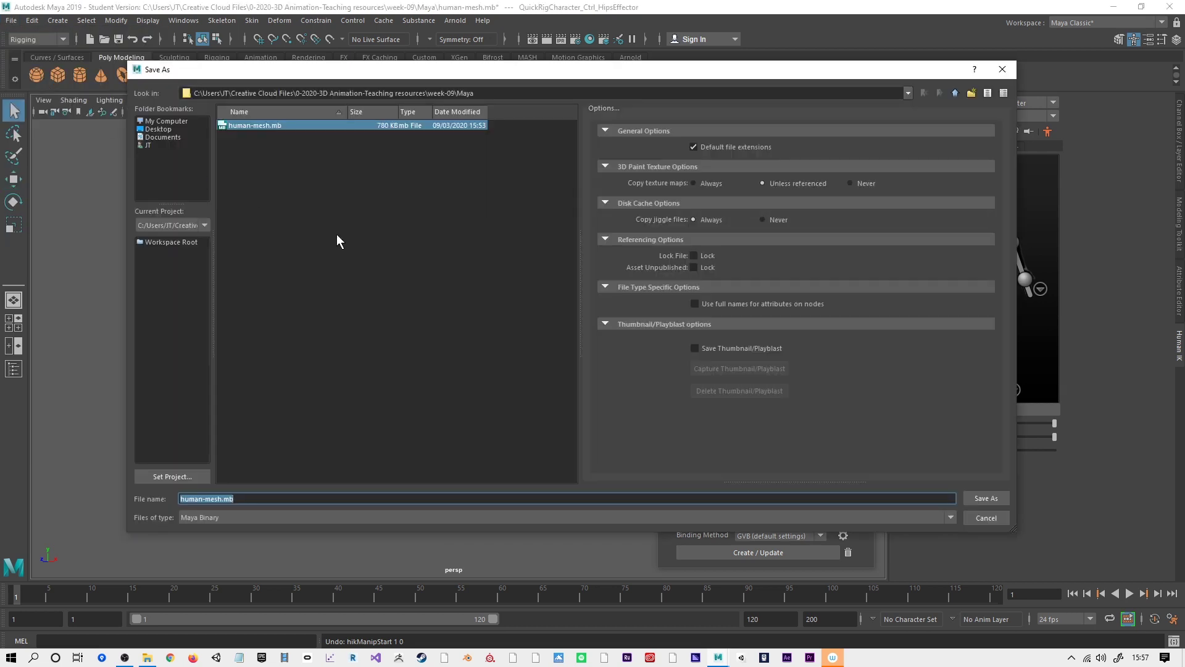
pyautogui.press('End')
pyautogui.press('Left')
pyautogui.press('Left')
pyautogui.press('Left')
pyautogui.write('-')
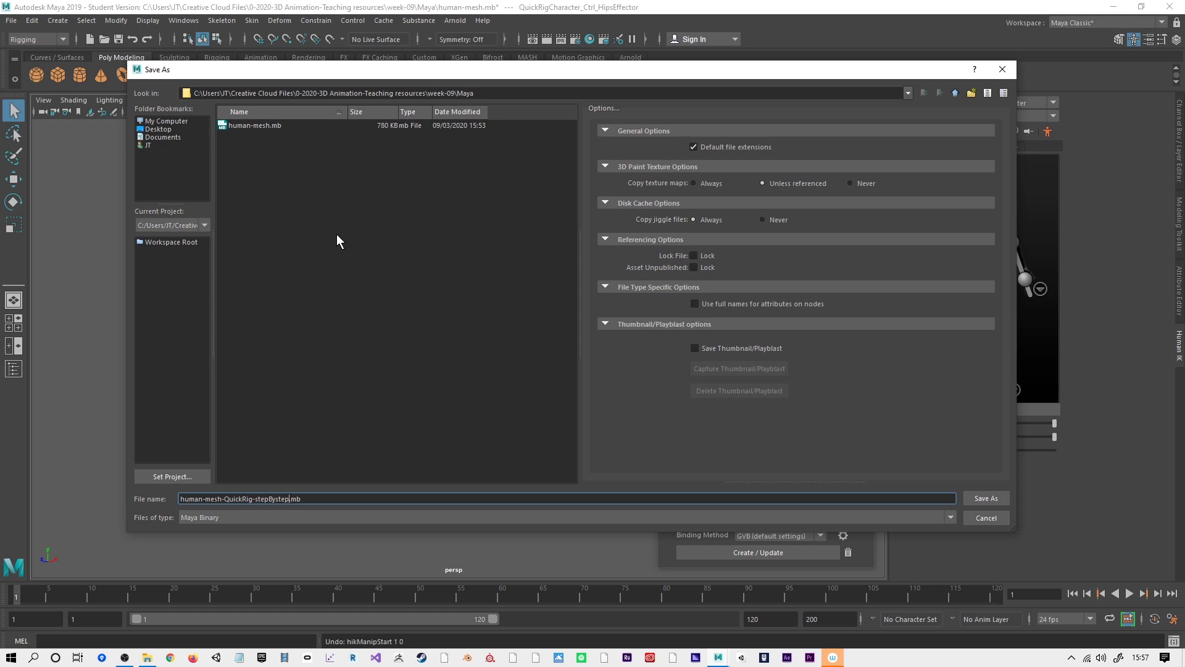
pyautogui.press('Return')
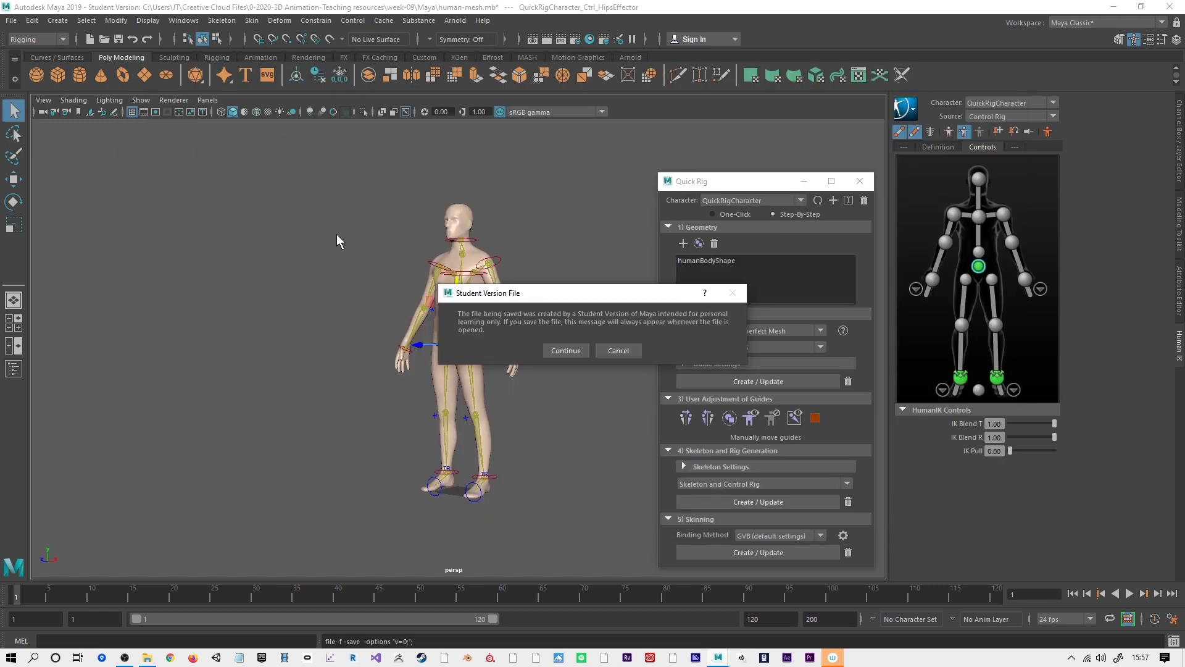
pyautogui.click(566, 350)
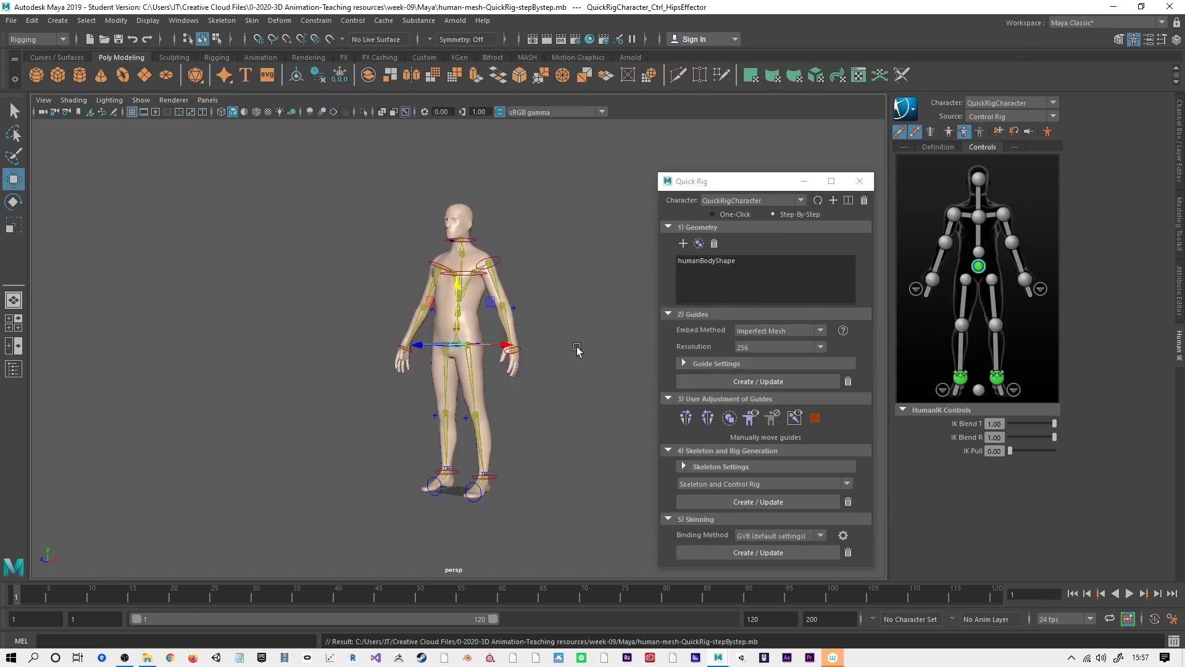
# Step: Raise the left ankle effector on Y to test the rig, then undo back to standing
pyautogui.click(485, 477)
pyautogui.moveTo(484, 427); pyautogui.dragTo(488, 370)
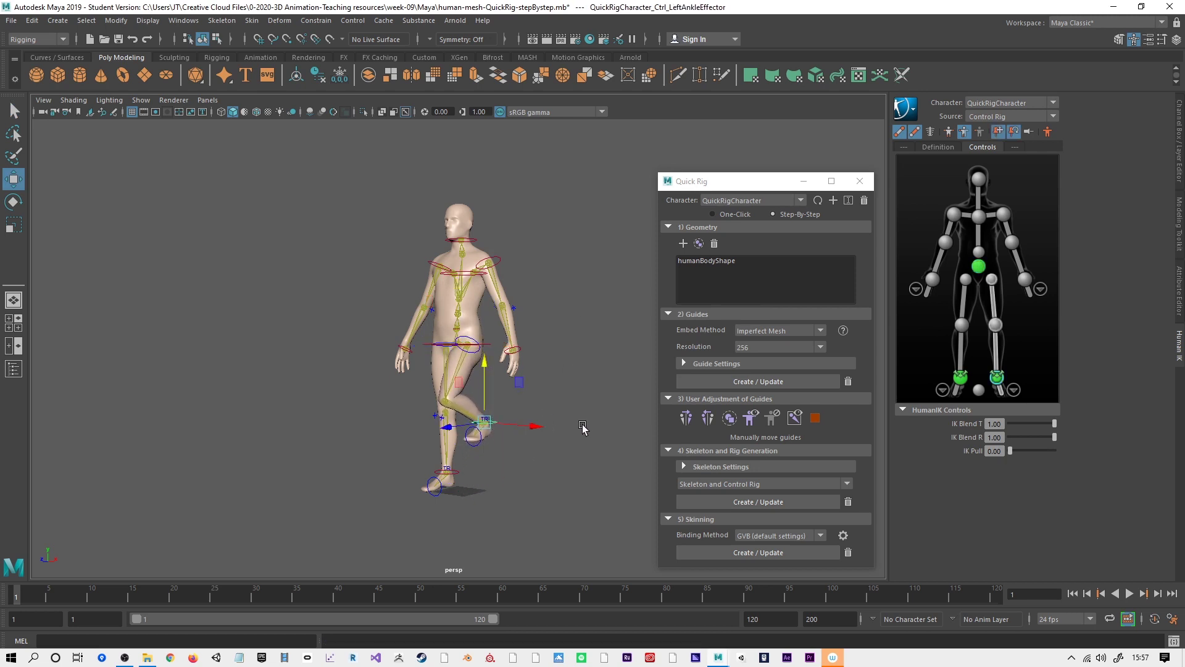
pyautogui.keyDown('alt'); pyautogui.moveTo(587, 428); pyautogui.dragTo(515, 447); pyautogui.keyUp('alt')
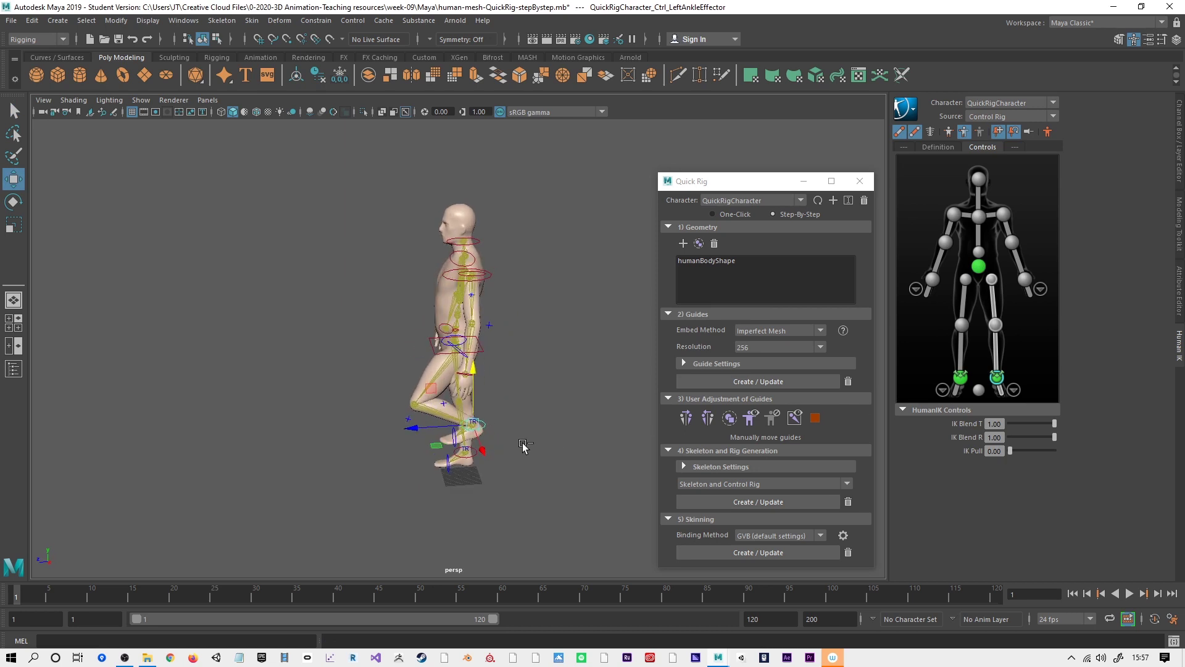
pyautogui.hotkey('ctrl', 'z')
pyautogui.hotkey('ctrl', 'z')
pyautogui.keyDown('alt'); pyautogui.moveTo(553, 401); pyautogui.dragTo(615, 393); pyautogui.keyUp('alt')
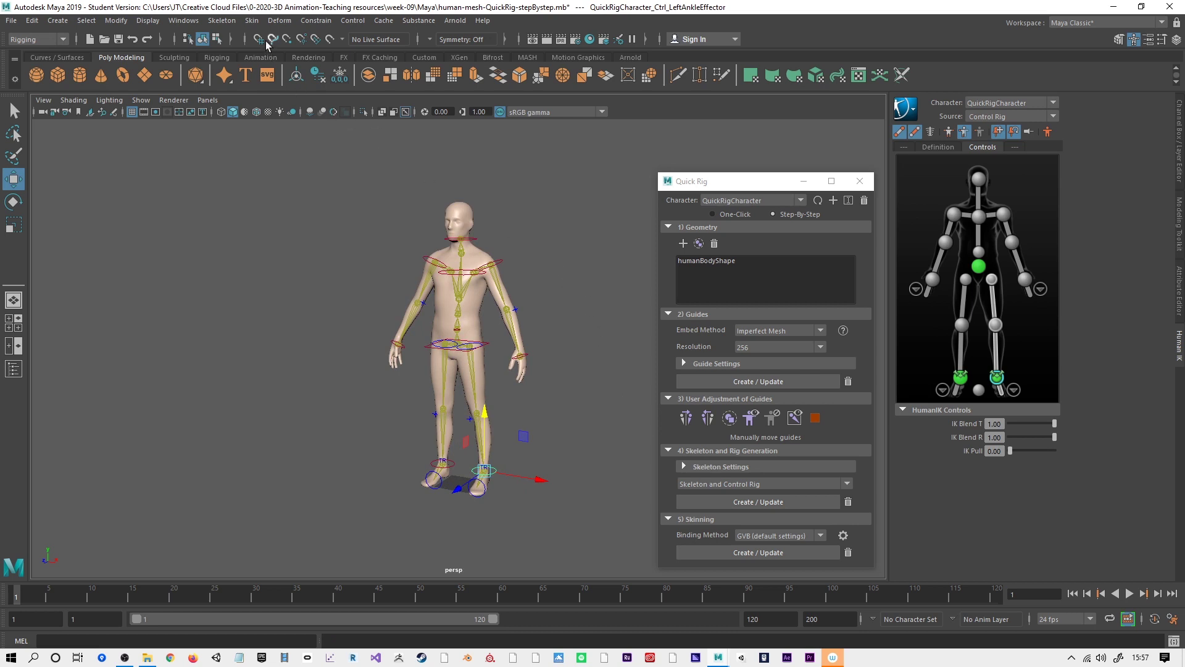
pyautogui.click(256, 21)
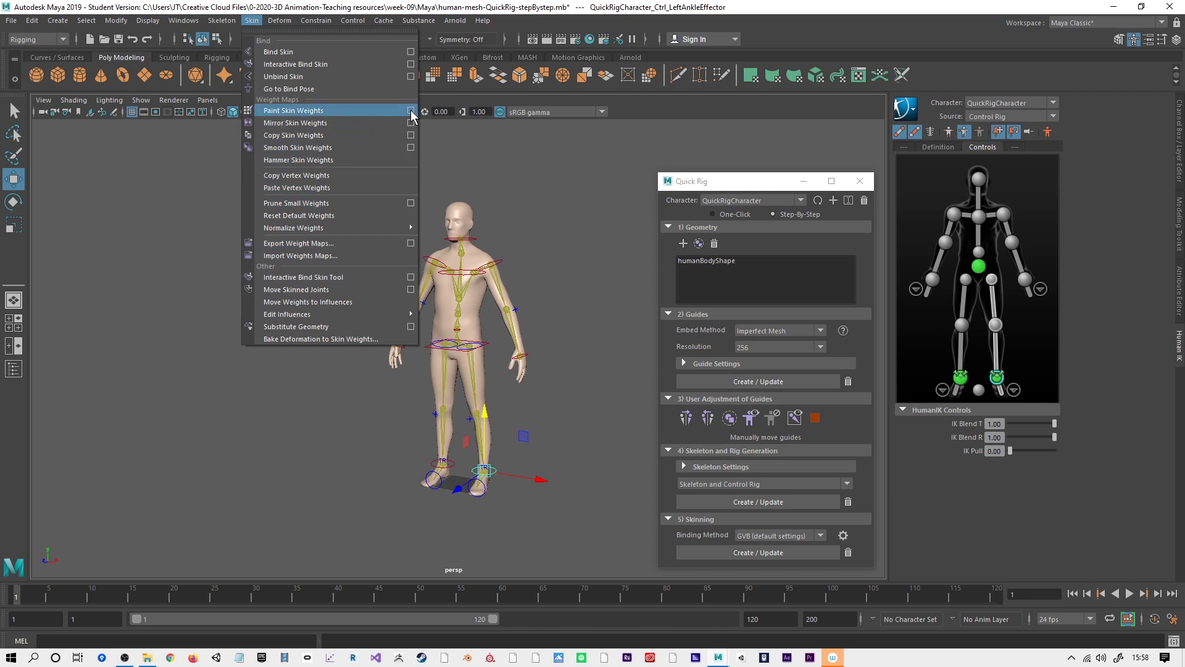
# Step: Activate Paint Skin Weights on the humanBody mesh and orbit in to view its back
pyautogui.click(384, 110)
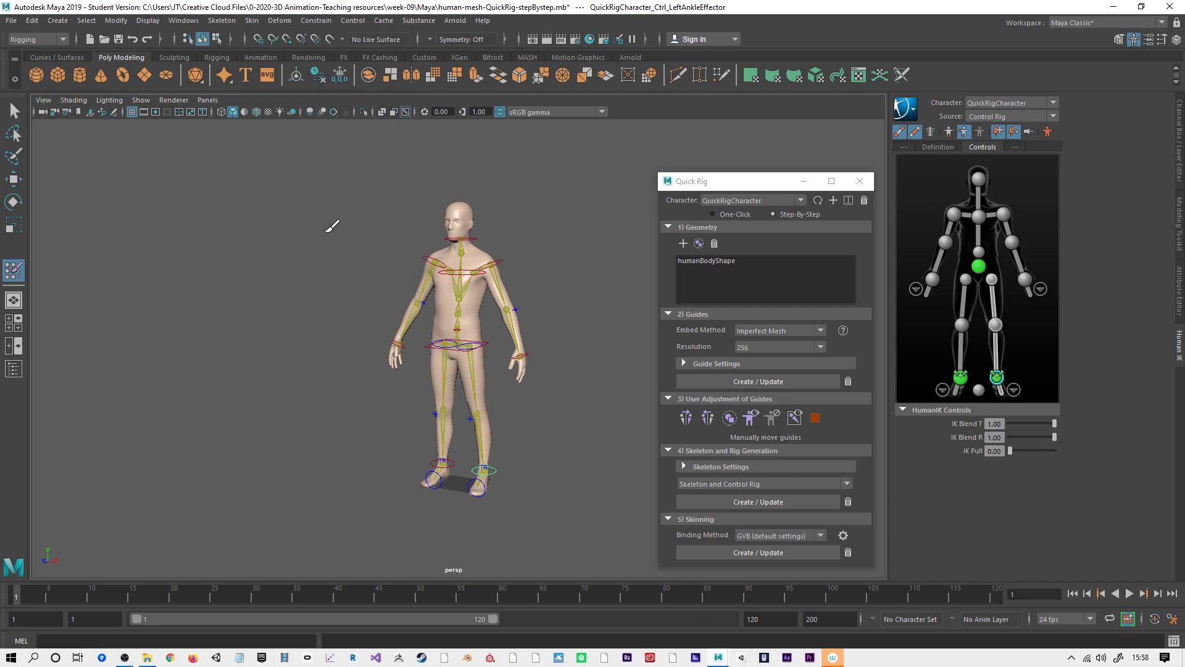
pyautogui.click(15, 111)
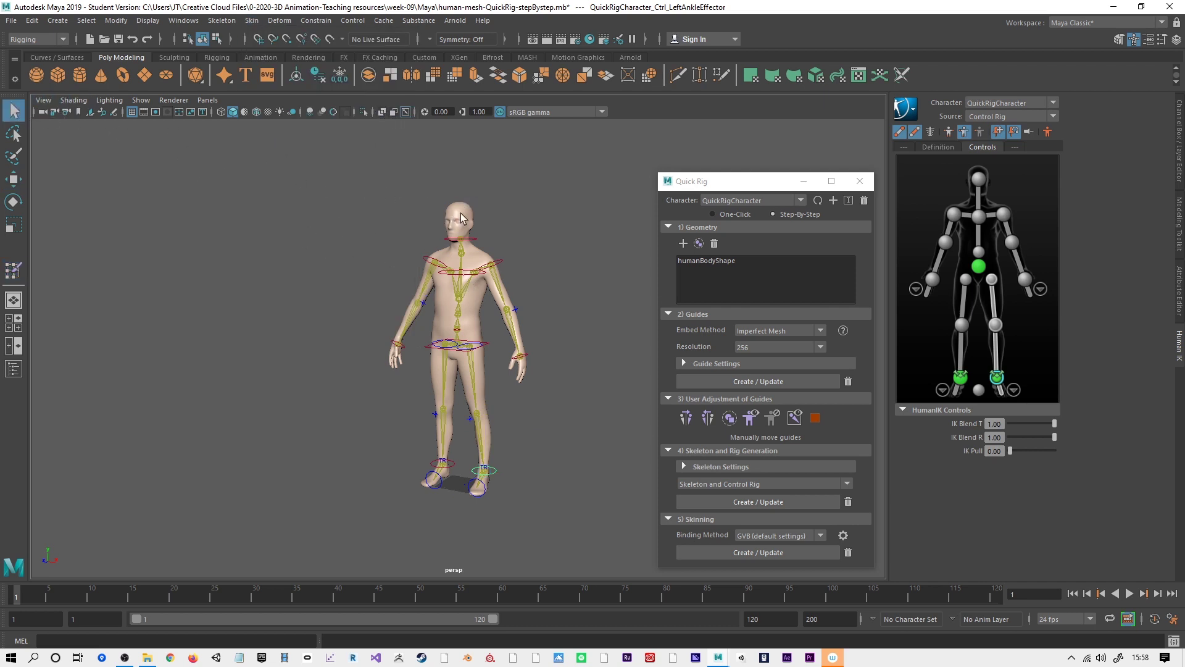
pyautogui.click(464, 217)
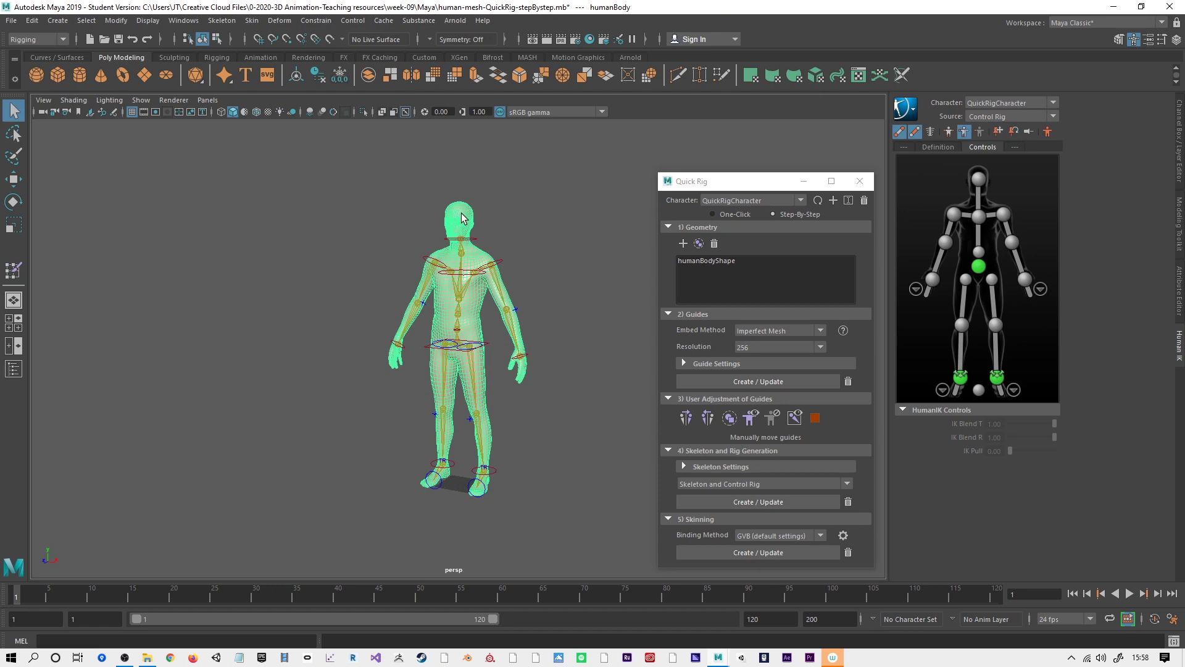
pyautogui.click(14, 271)
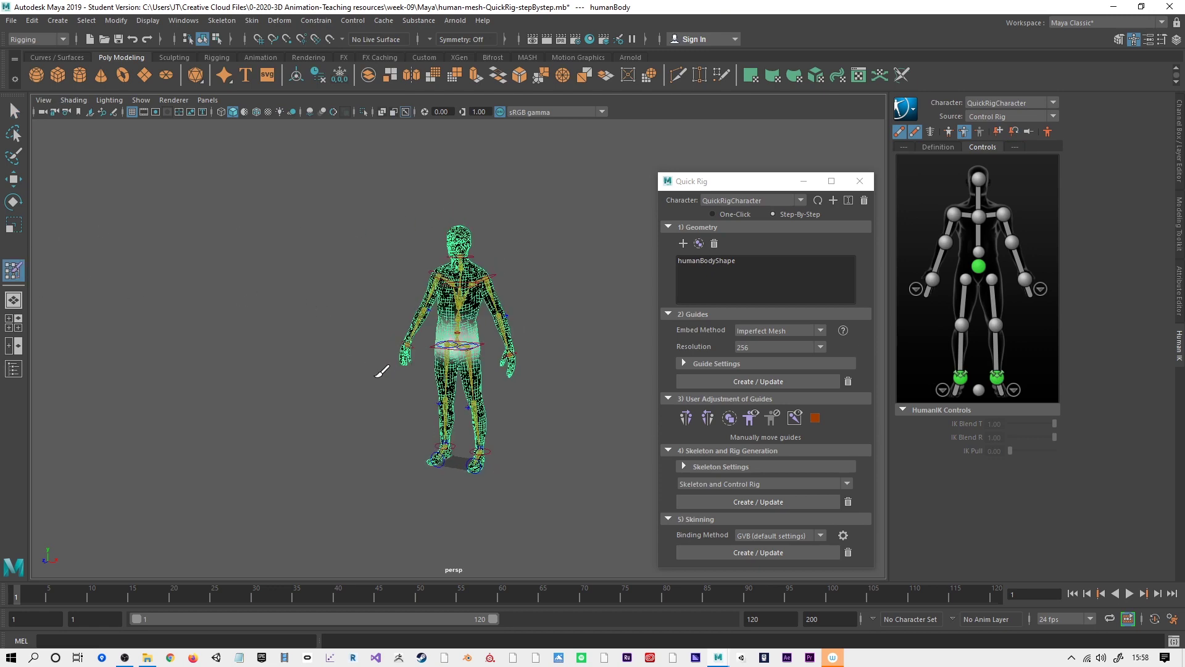
pyautogui.scroll(5, 382, 371)
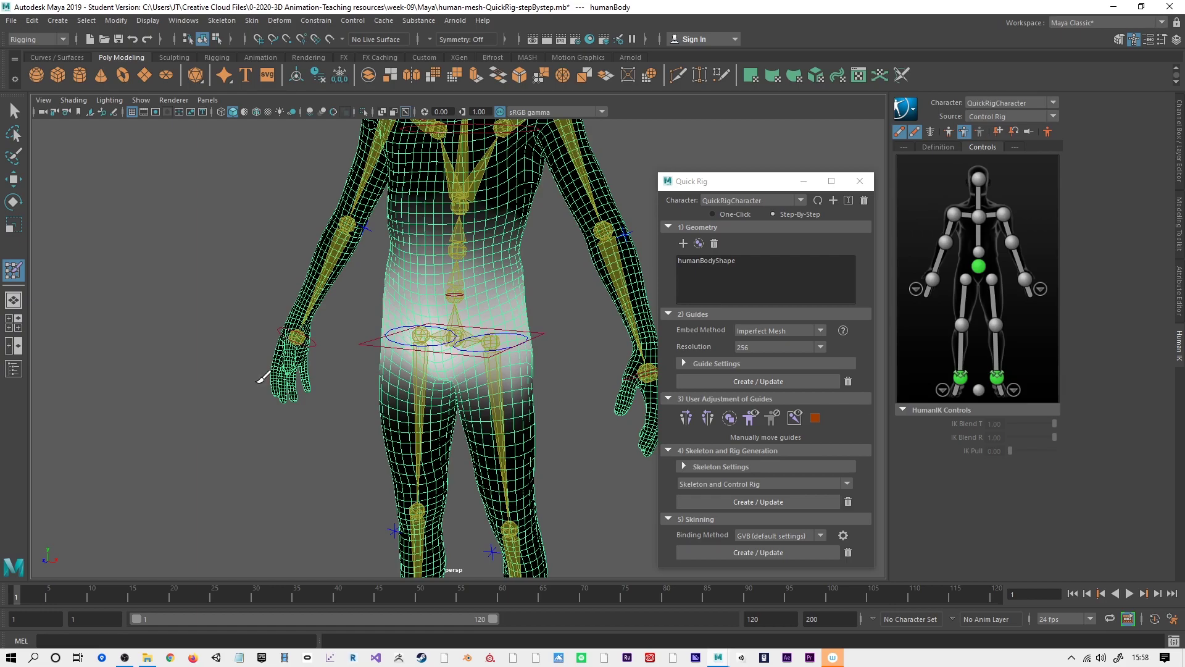
pyautogui.keyDown('alt'); pyautogui.moveTo(202, 390); pyautogui.dragTo(557, 392); pyautogui.keyUp('alt')
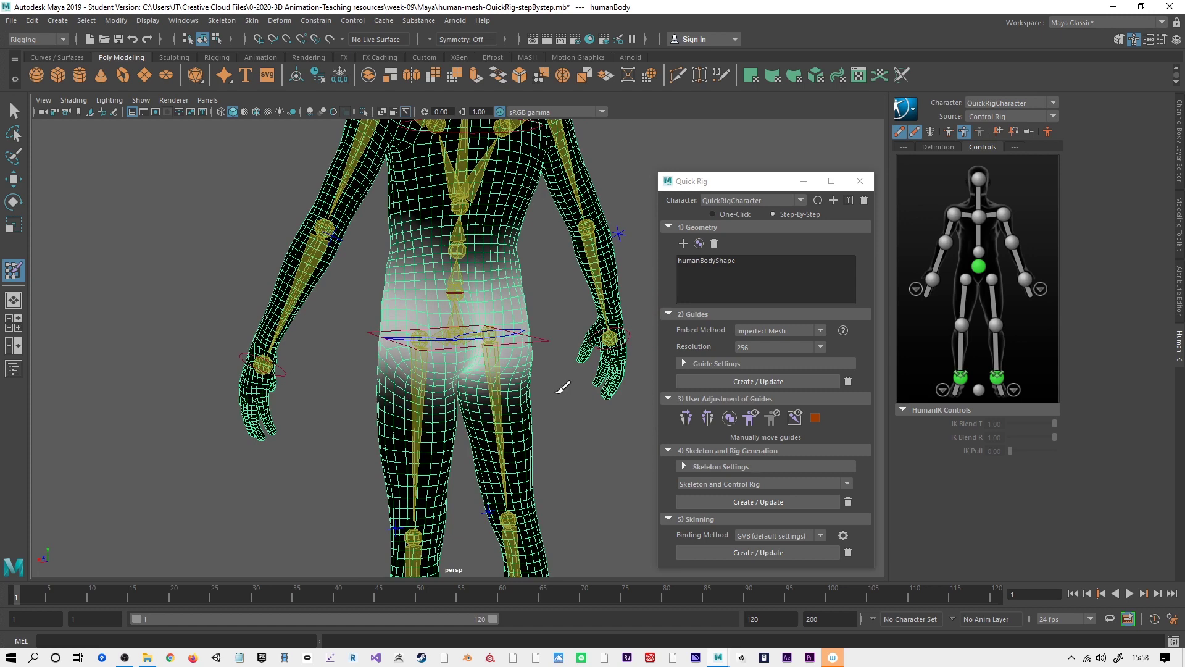
pyautogui.doubleClick(14, 272)
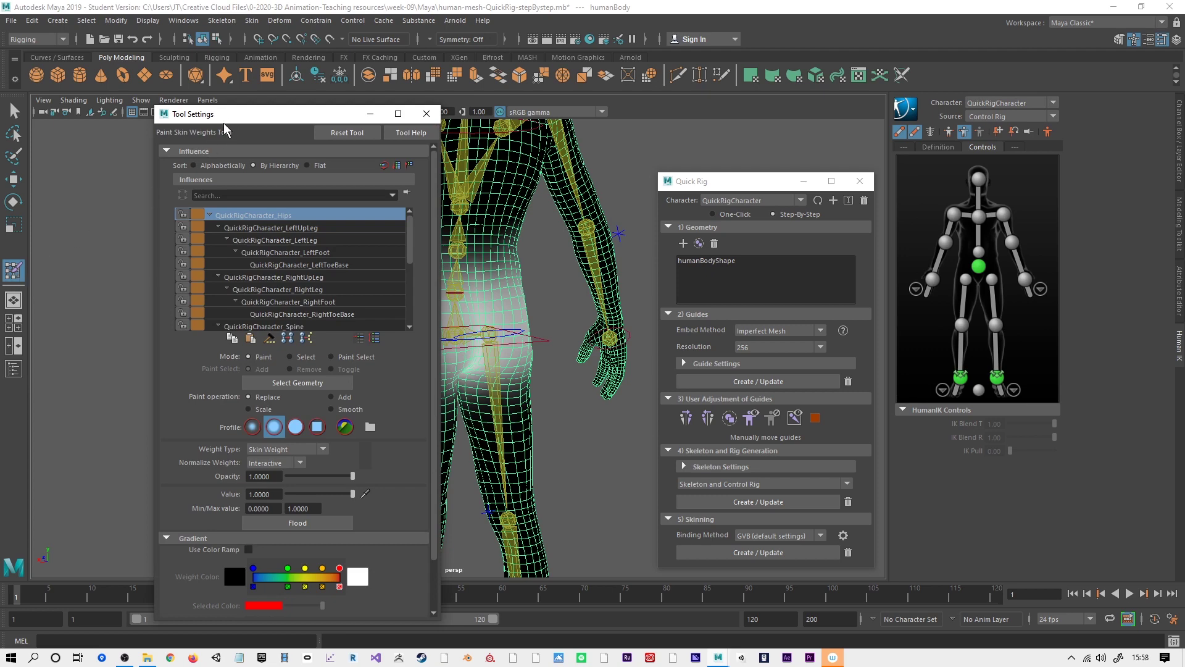
# Step: Dock Tool Settings on the left and display QuickRigCharacter_LeftUpLeg's weights, after checking LeftFoot and LeftLeg
pyautogui.moveTo(226, 114); pyautogui.dragTo(29, 192)
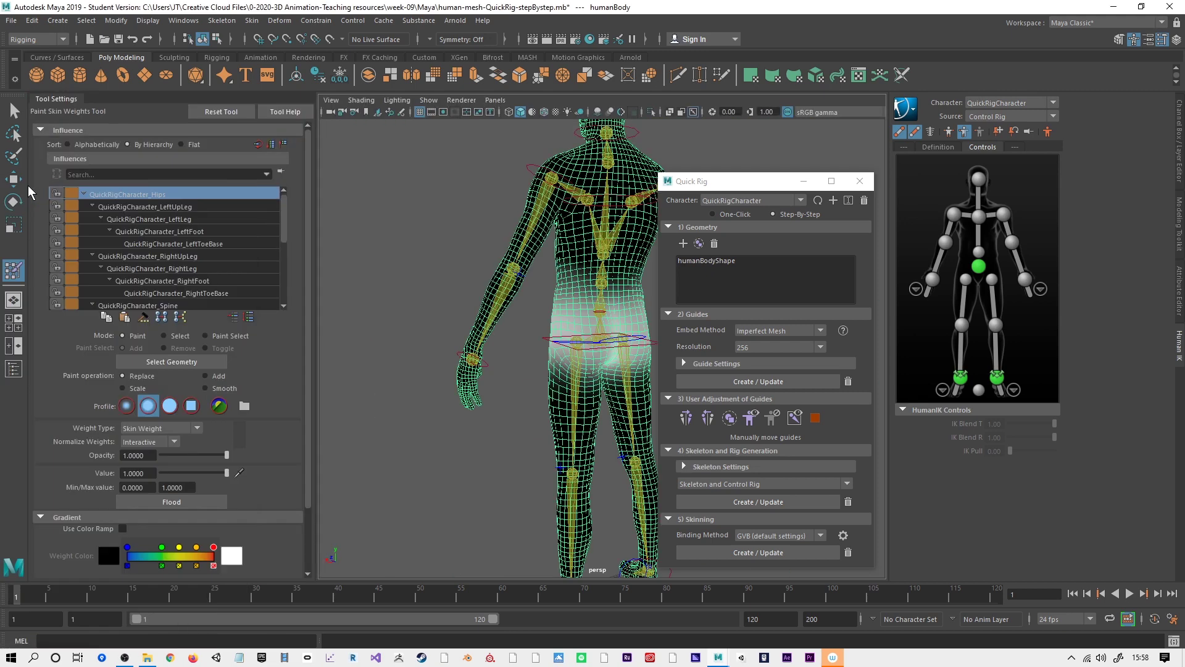
pyautogui.click(213, 208)
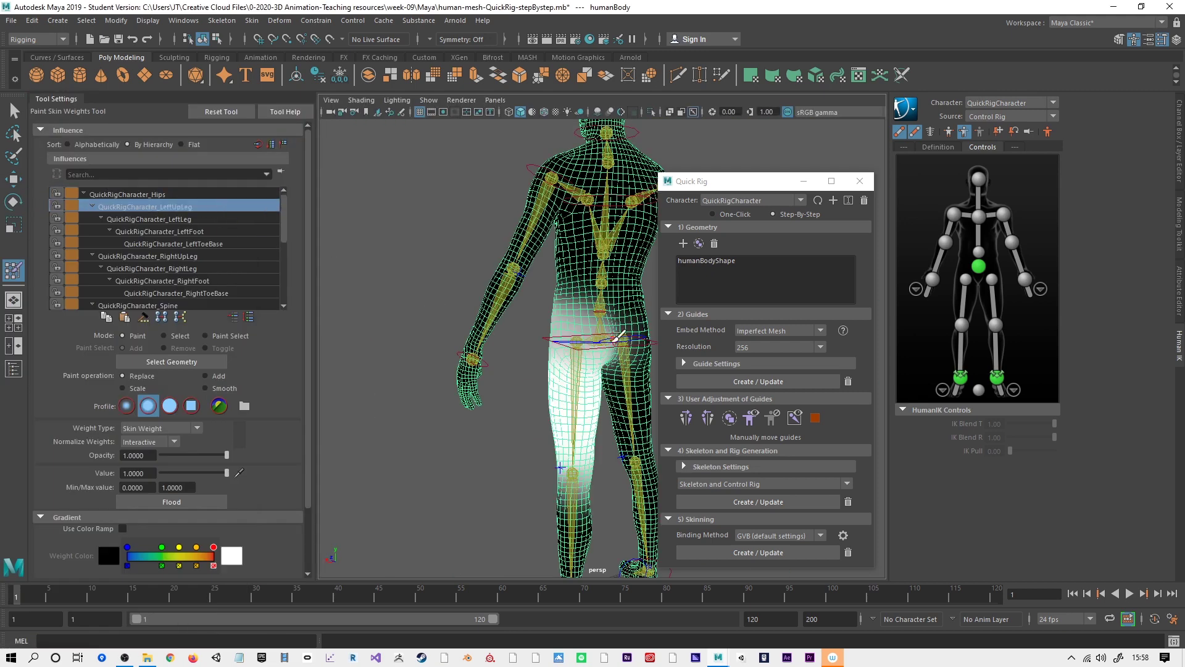
pyautogui.click(185, 232)
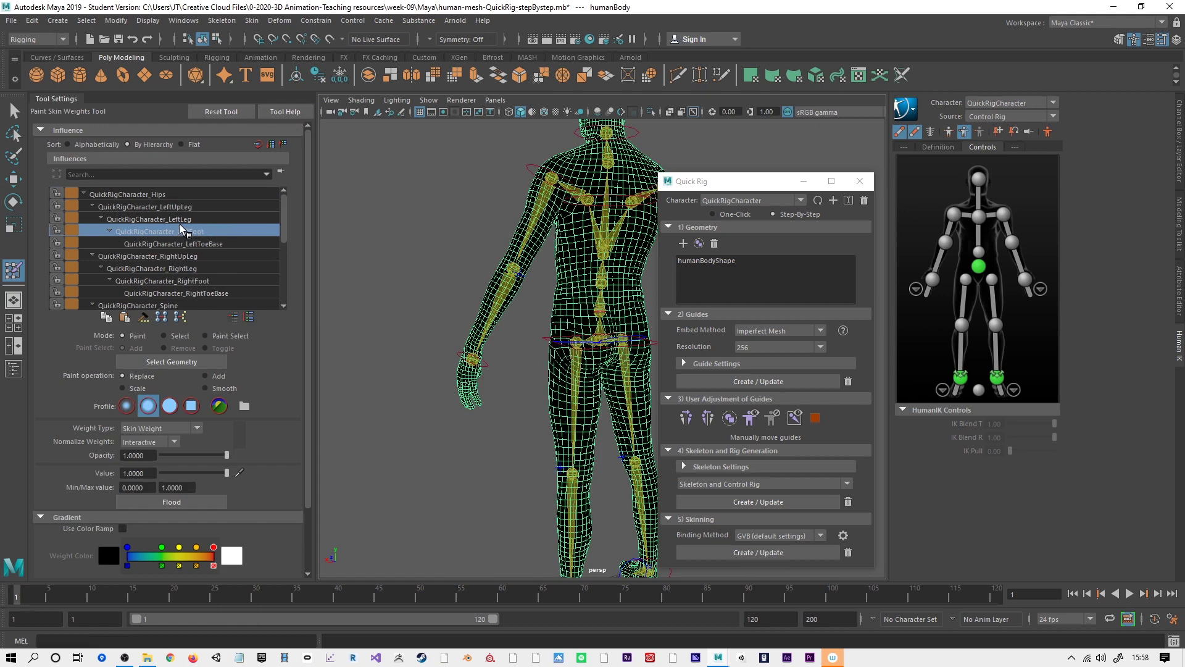
pyautogui.click(182, 219)
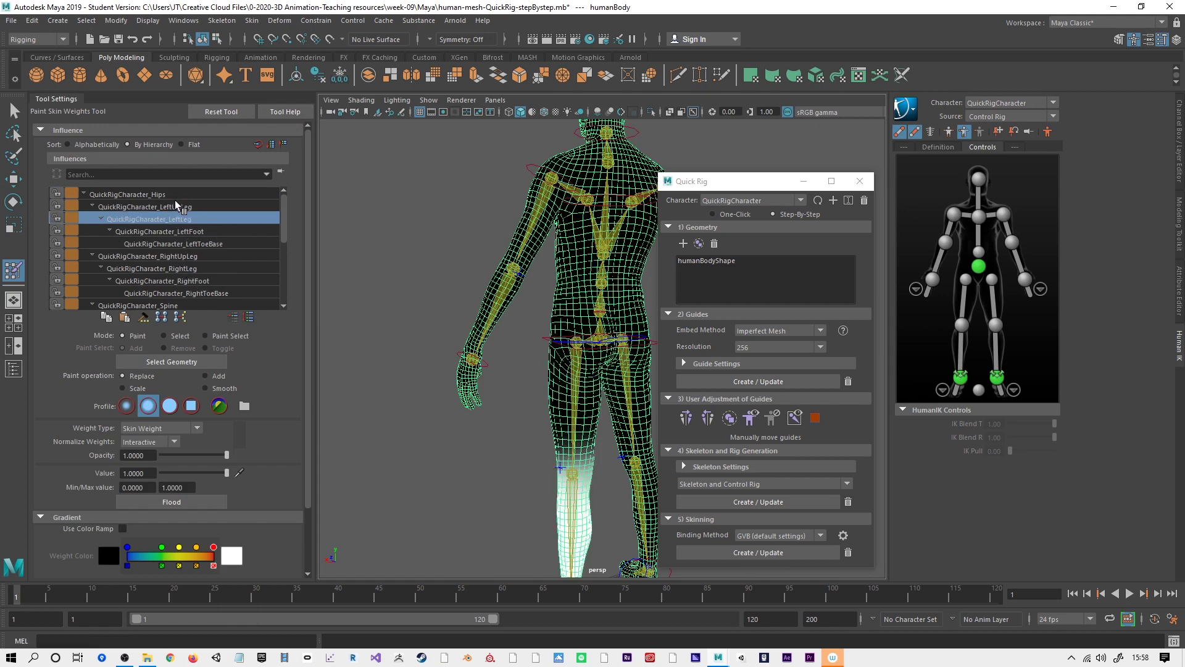
pyautogui.click(178, 207)
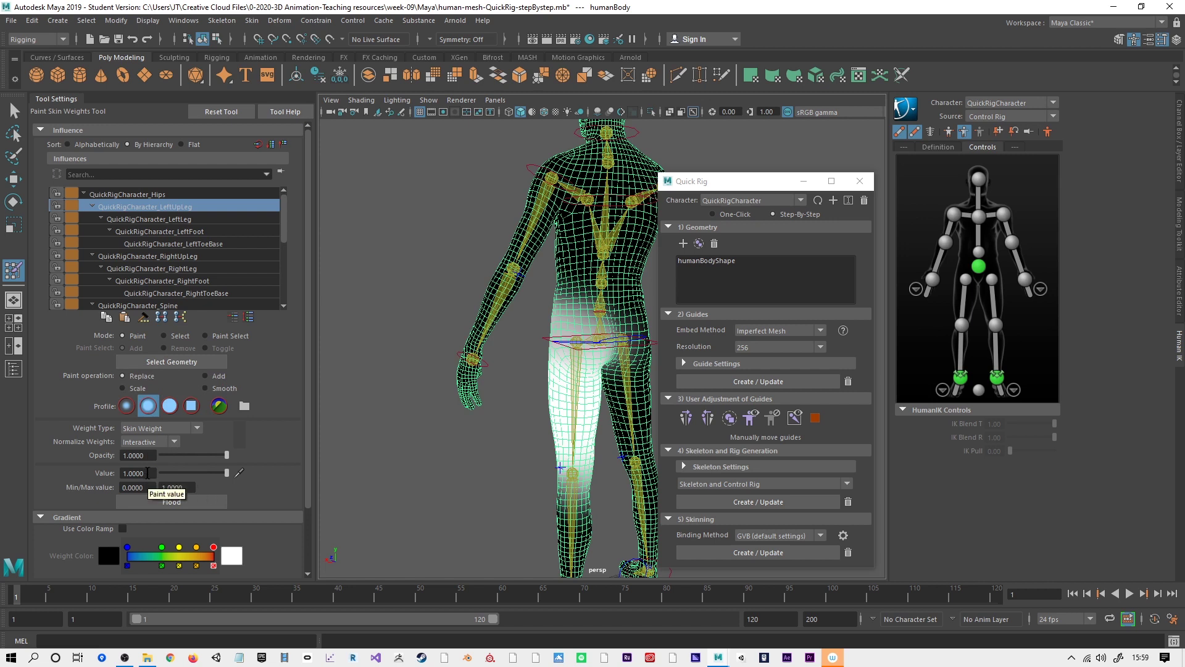
# Step: Set the skin-weight brush opacity to 0.5049 and the paint value to 0
pyautogui.moveTo(201, 455); pyautogui.dragTo(195, 458)
pyautogui.moveTo(148, 473); pyautogui.dragTo(104, 476)
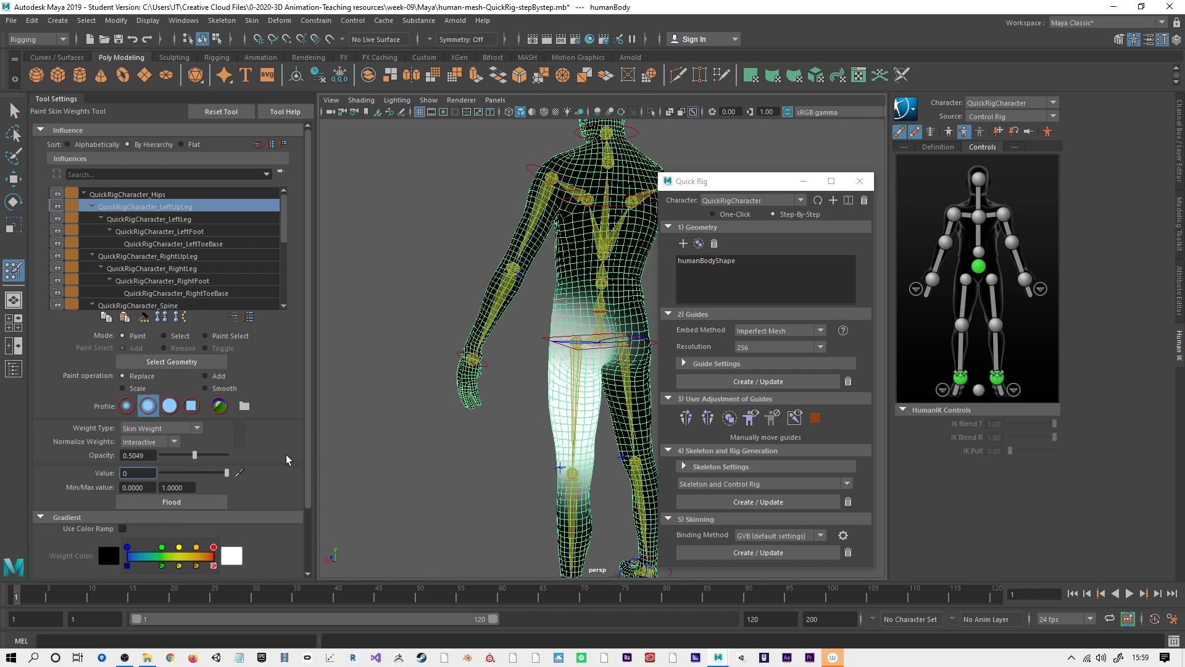
pyautogui.press('Tab')
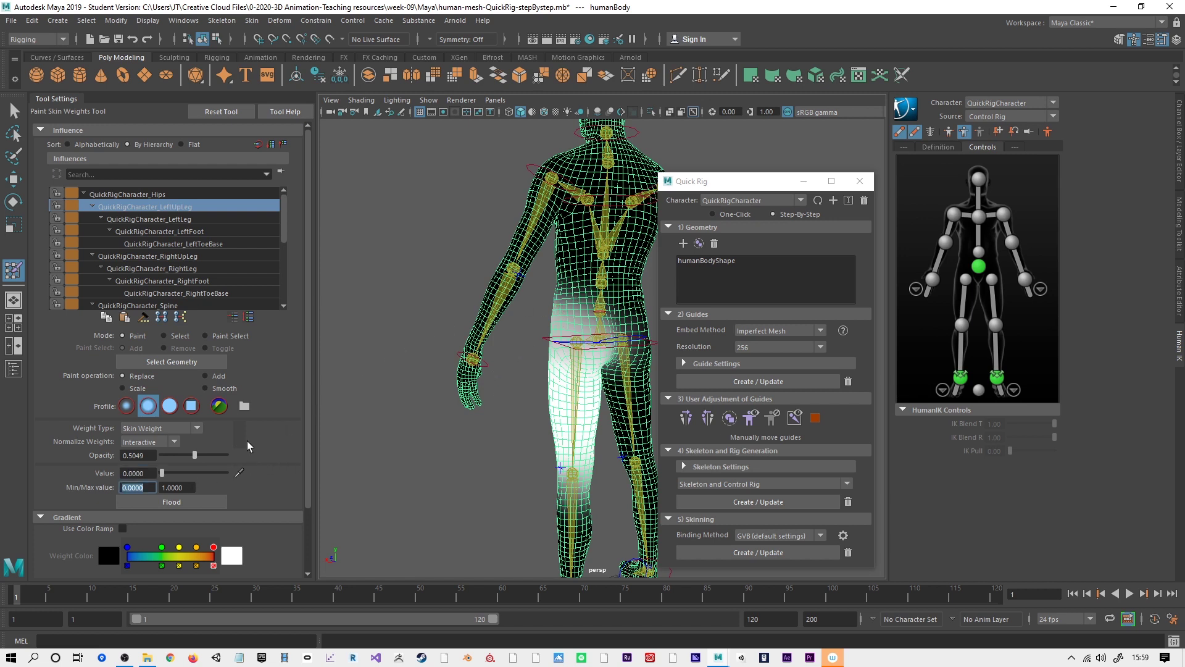
pyautogui.scroll(-1, 286, 433)
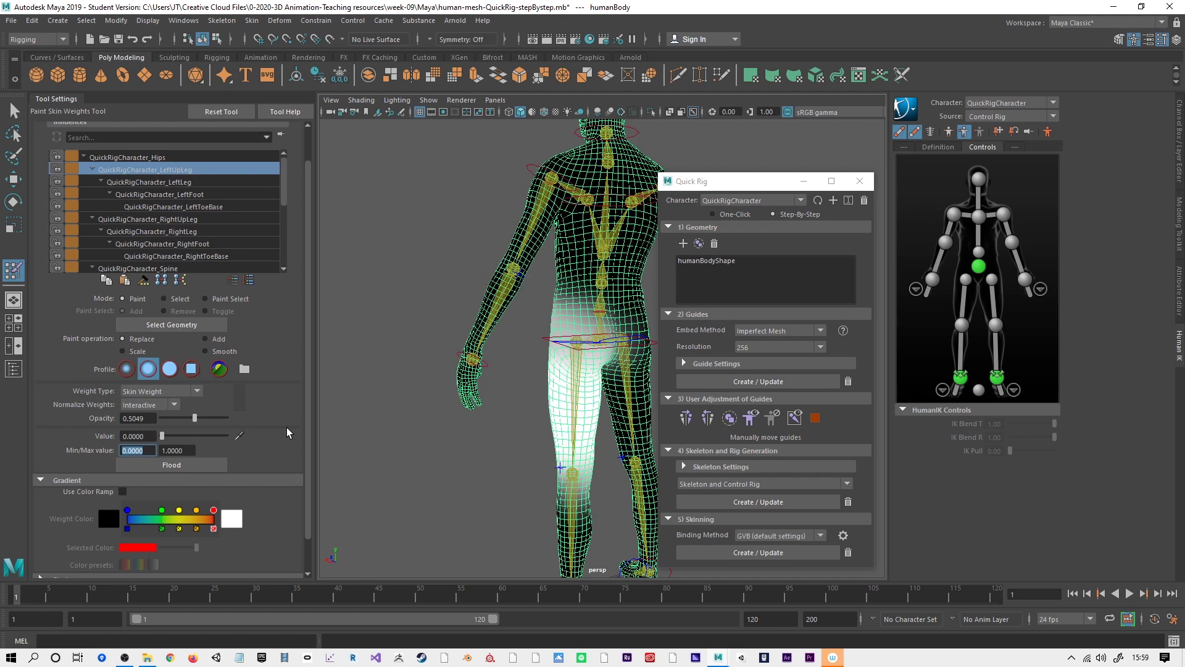
pyautogui.scroll(-1, 286, 432)
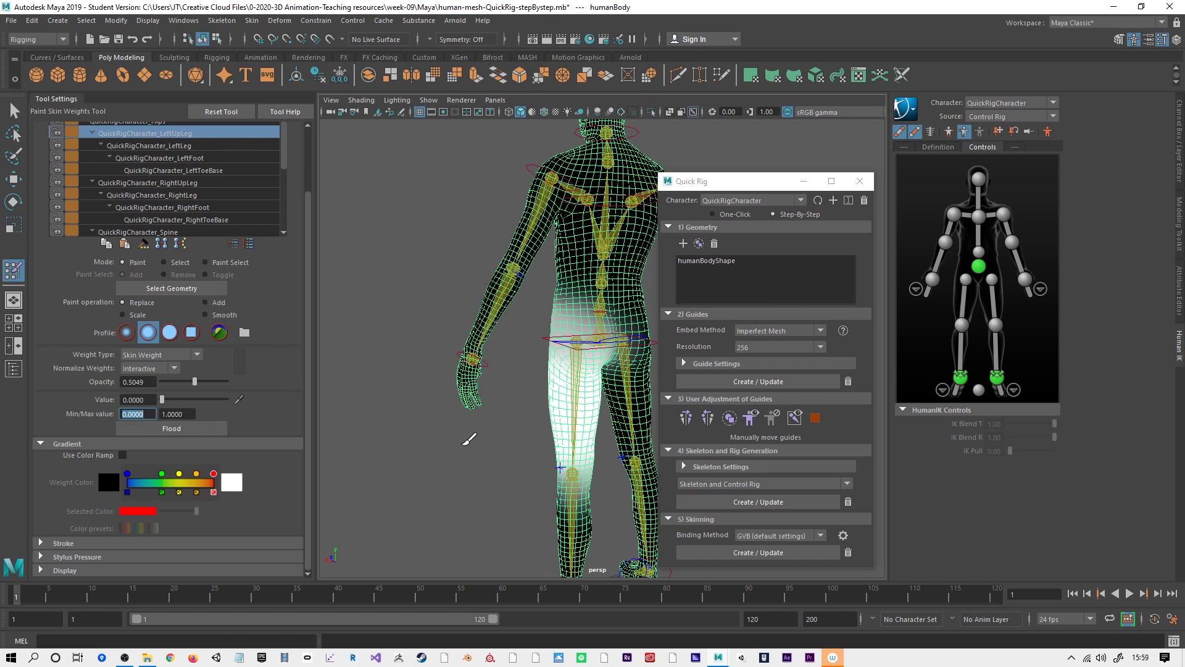
# Step: Enlarge the paint brush to a Radius(U) of 5.6075
pyautogui.press('b')
pyautogui.moveTo(564, 313); pyautogui.dragTo(558, 305)
pyautogui.click(67, 544)
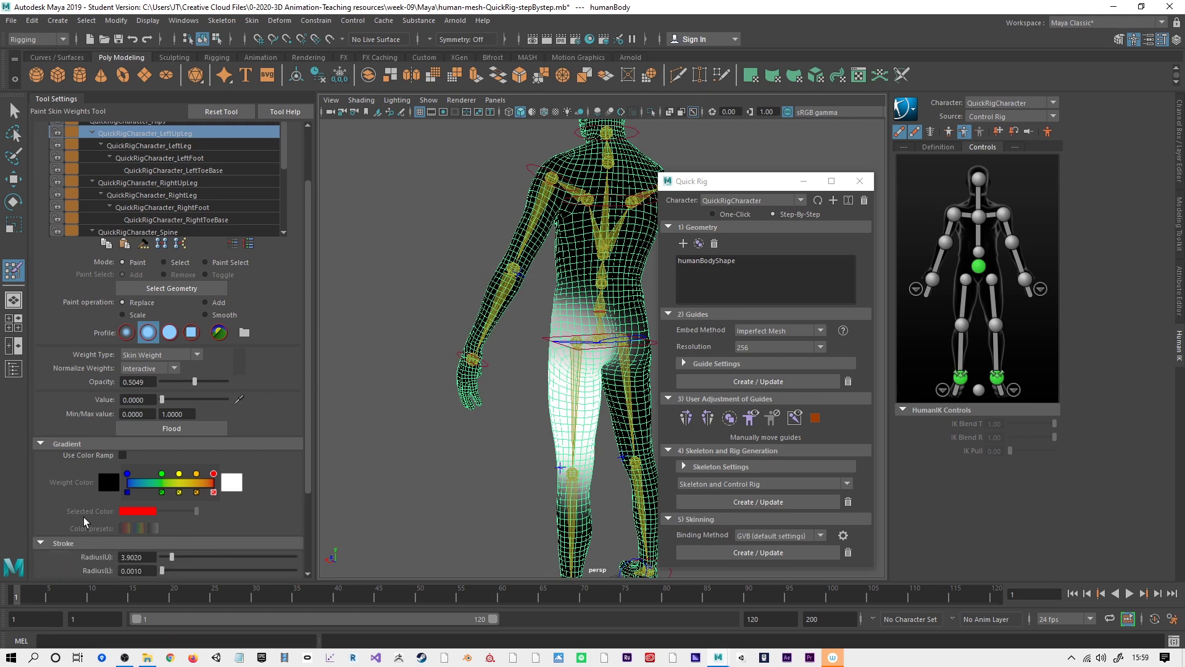
pyautogui.scroll(-2, 84, 522)
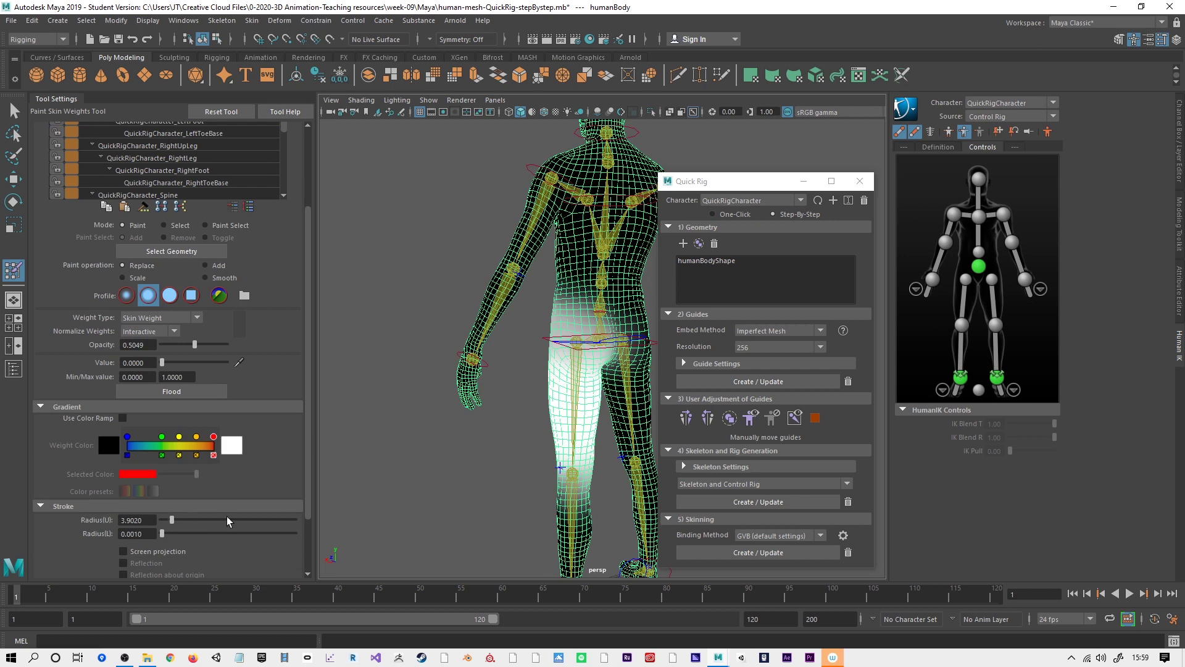
pyautogui.moveTo(170, 519); pyautogui.dragTo(176, 520)
# Step: Paint away LeftUpLeg weight across the lower back and hips
pyautogui.moveTo(563, 290); pyautogui.dragTo(594, 301)
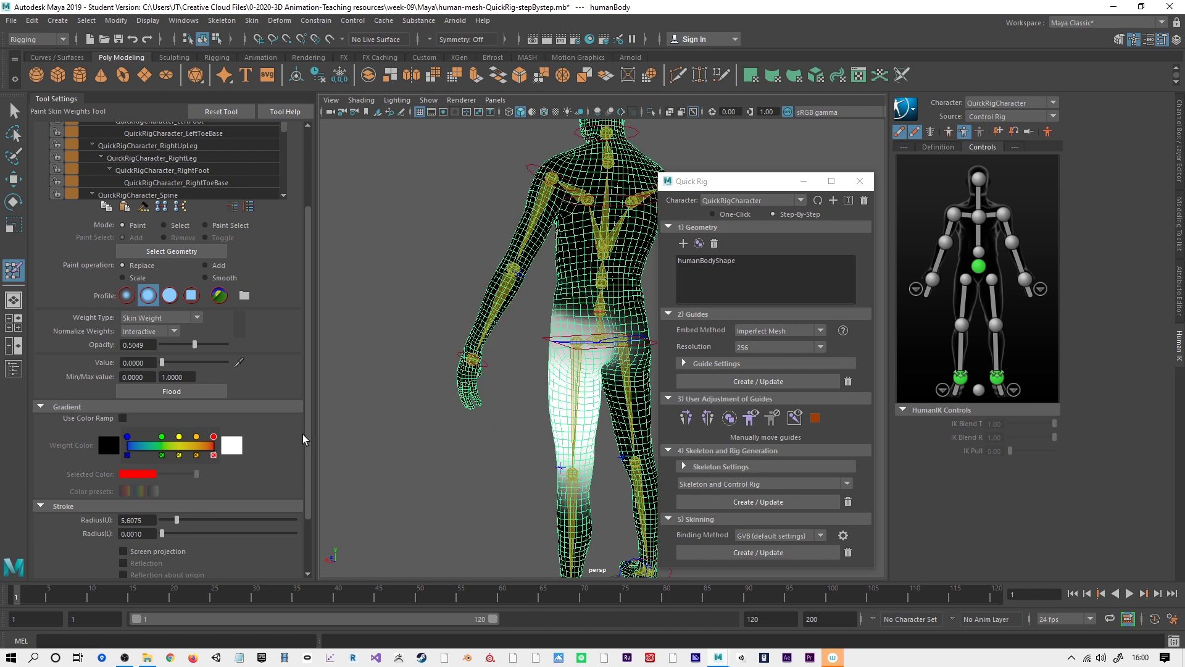
pyautogui.scroll(-3, 311, 433)
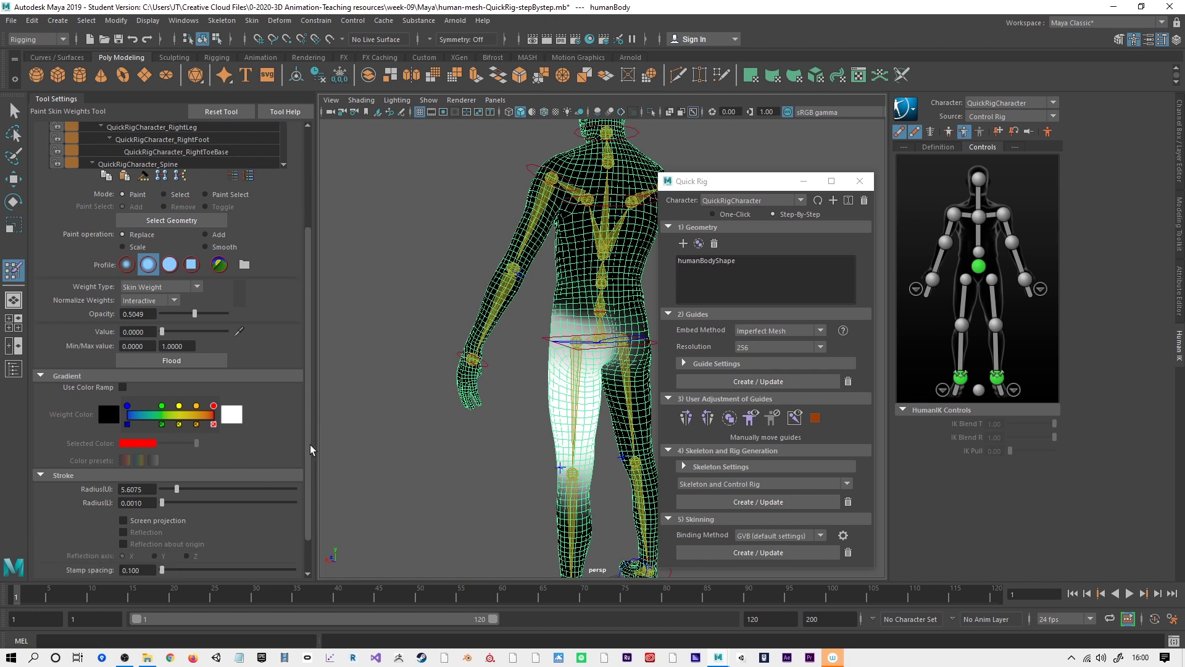
pyautogui.scroll(7, 312, 401)
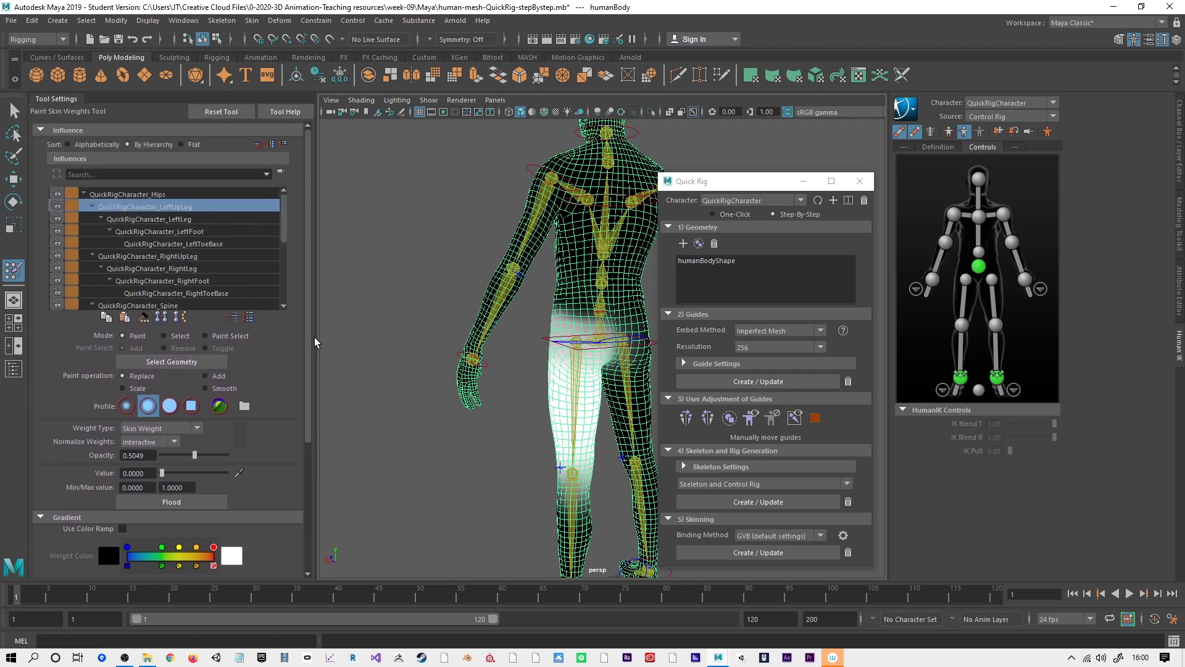